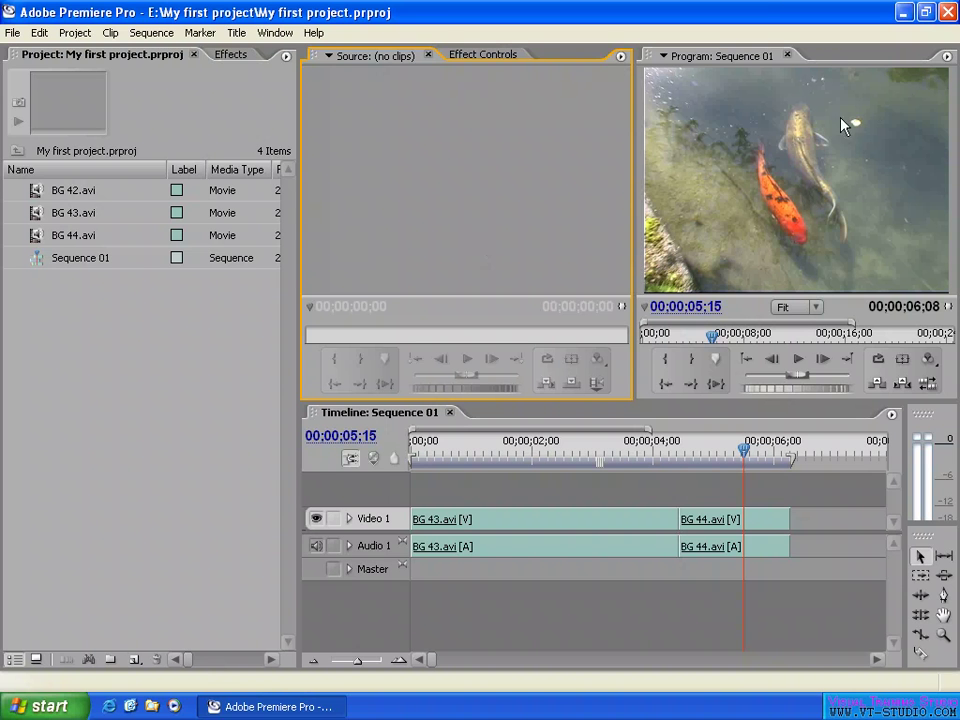
- Create a new Reference Monitor from the Program monitor's panel menu, showing the koi frame at 05;15
click(947, 57)
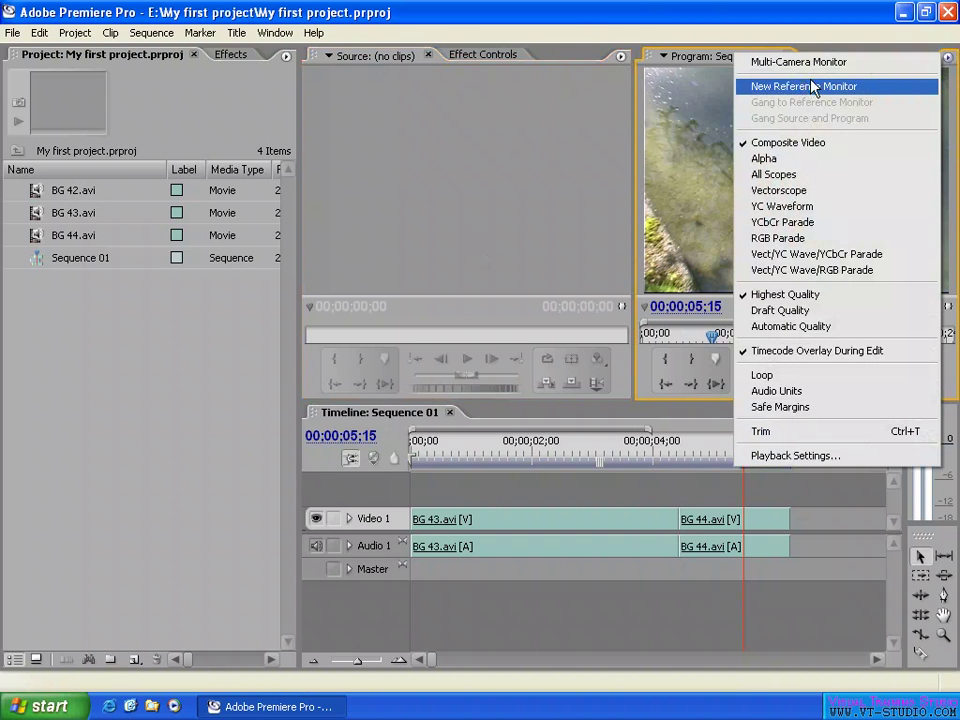
click(813, 88)
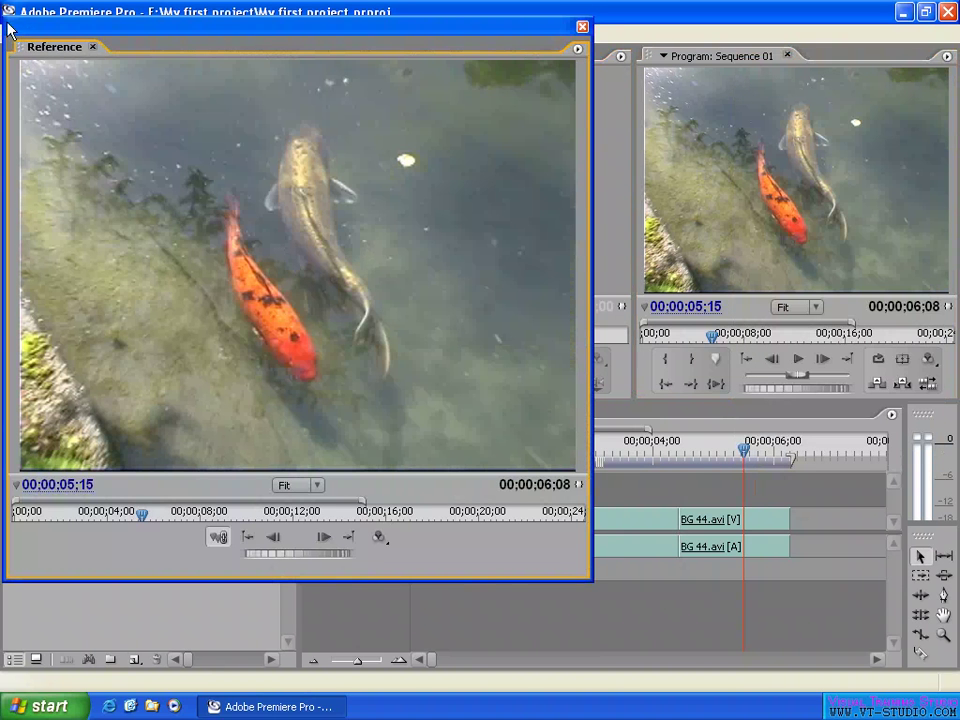
- Resize the floating Reference window from its corner and edge, then drag it over the project list
drag(8, 25, 242, 236)
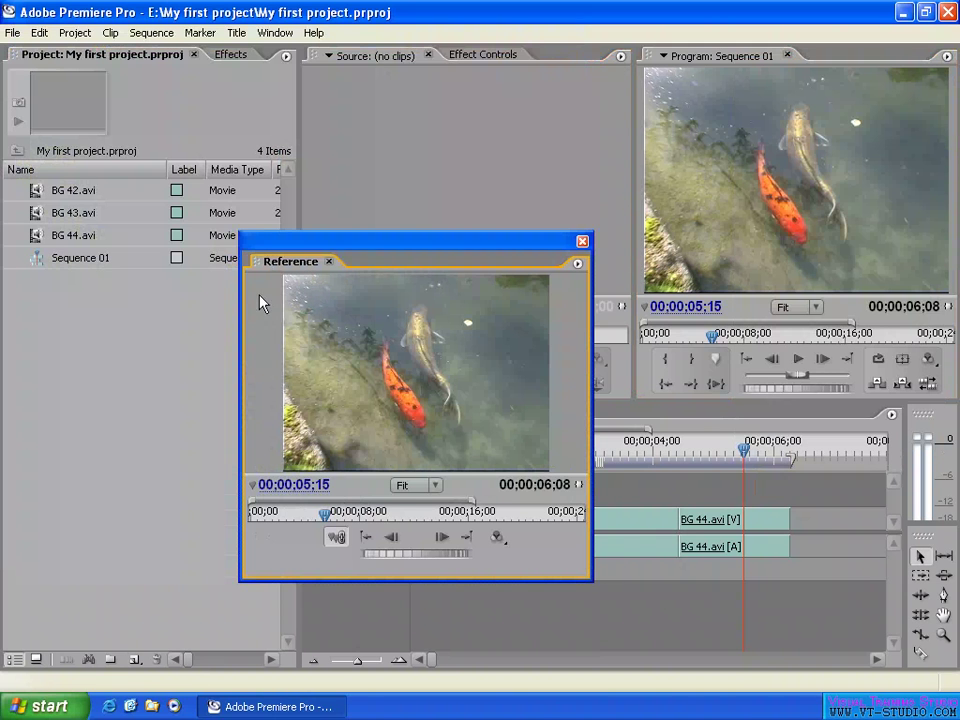
drag(242, 300, 270, 297)
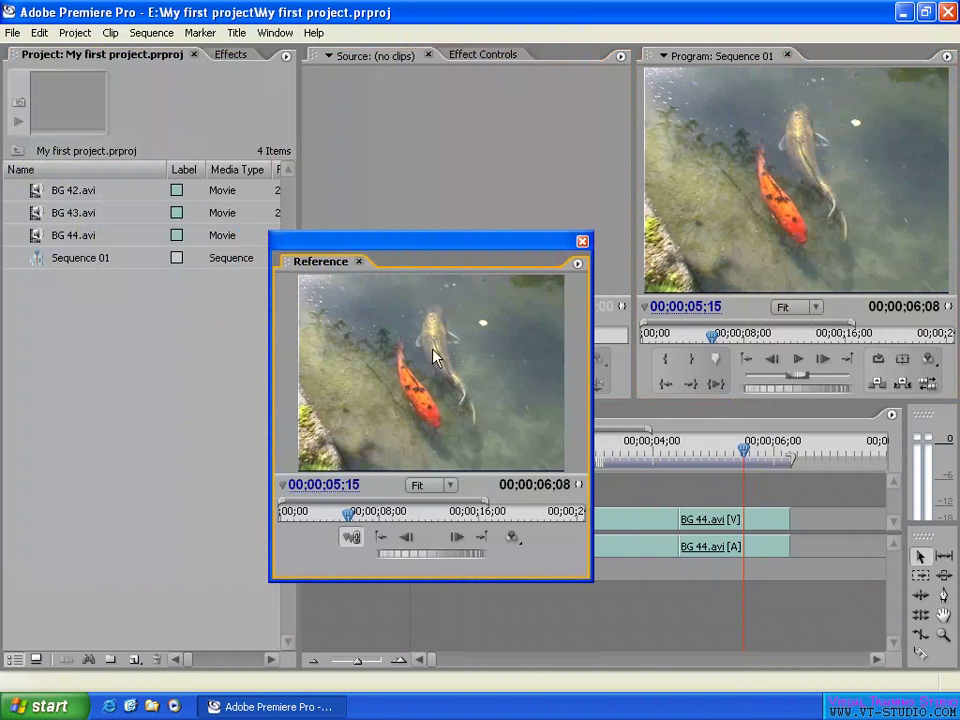
drag(478, 258, 429, 221)
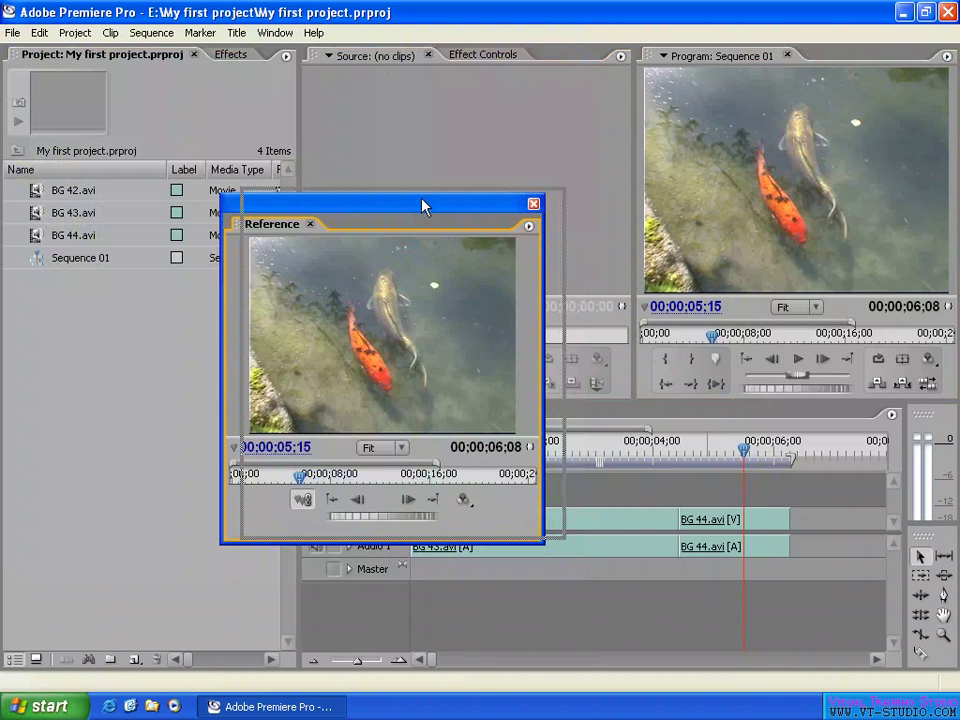
drag(424, 204, 443, 195)
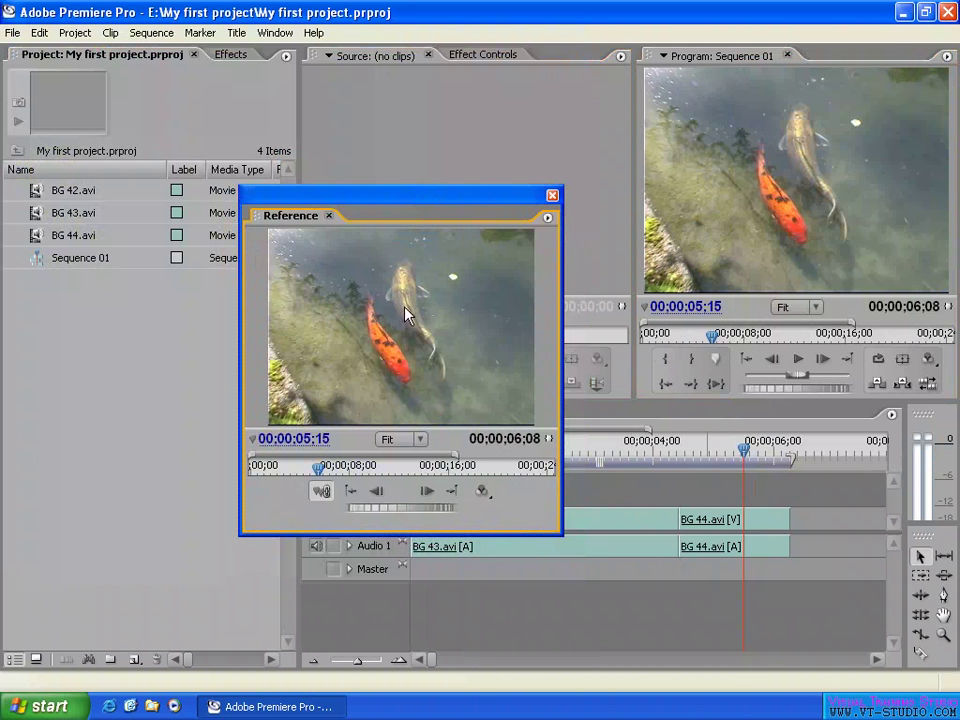
click(482, 493)
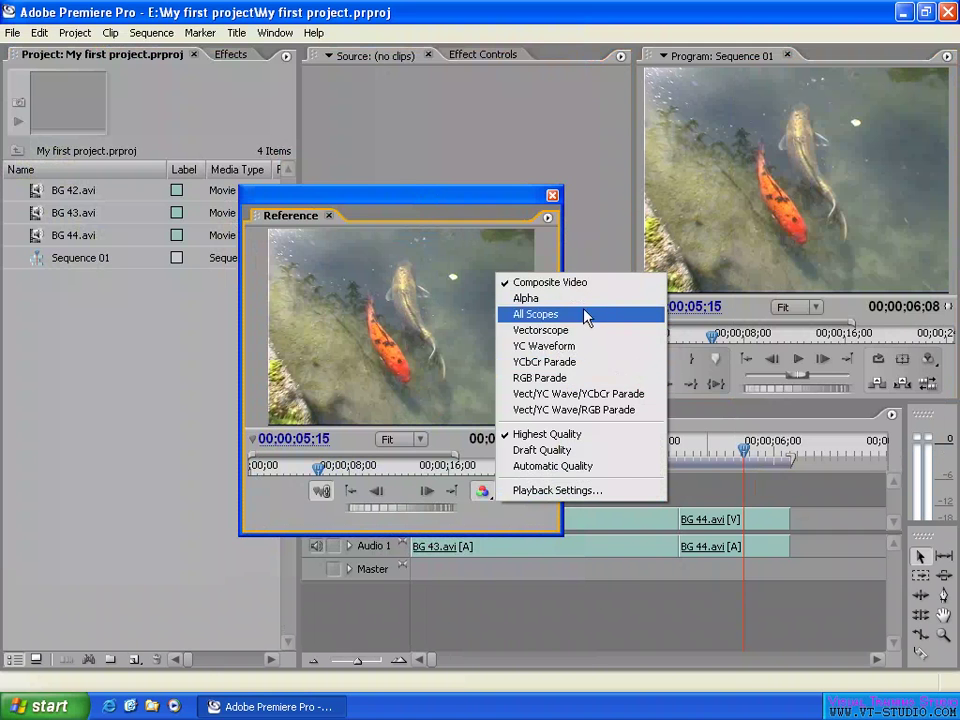
- Show RGB Parade of frame 00;00;05;11 in the Reference monitor, after trying YC Waveform and Vectorscope
click(587, 381)
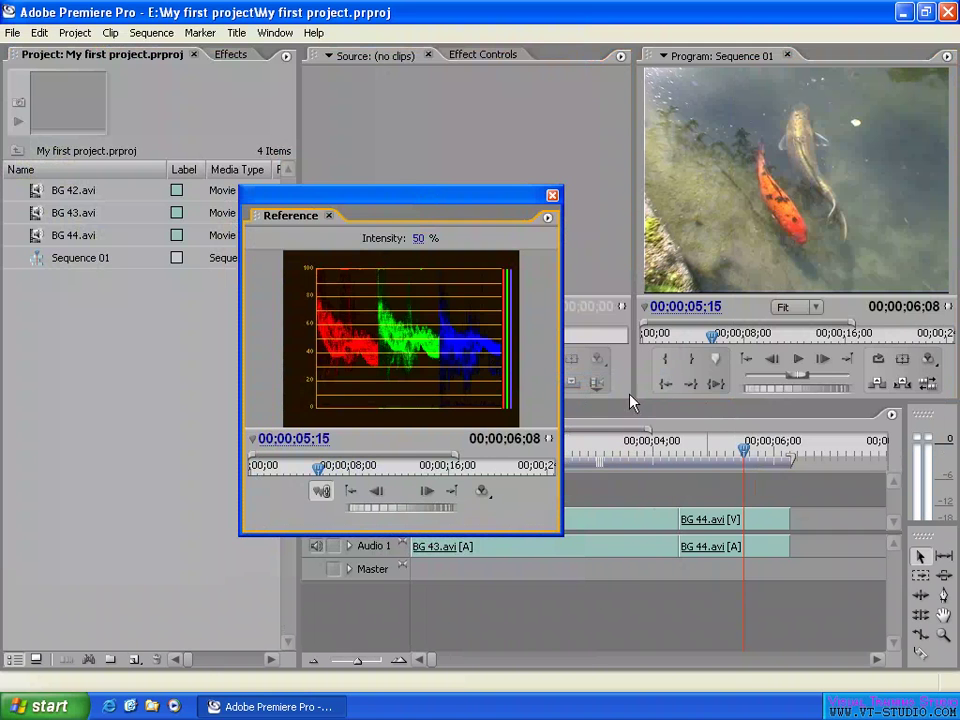
mouse_move(752, 446)
mouse_down()
mouse_move(724, 446)
mouse_move(736, 446)
mouse_up()
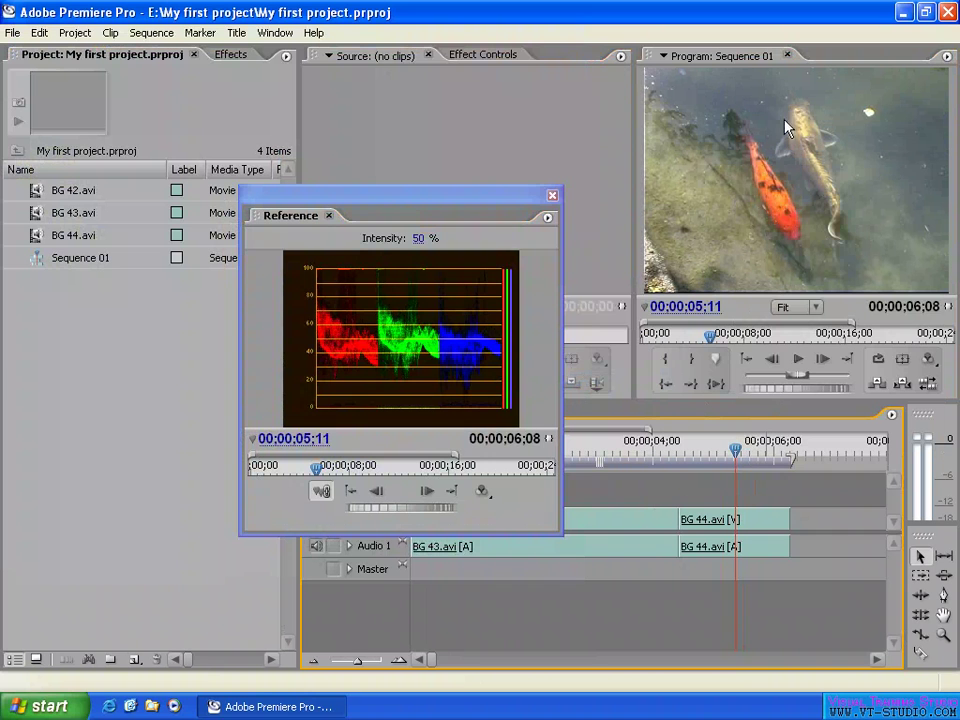
click(428, 338)
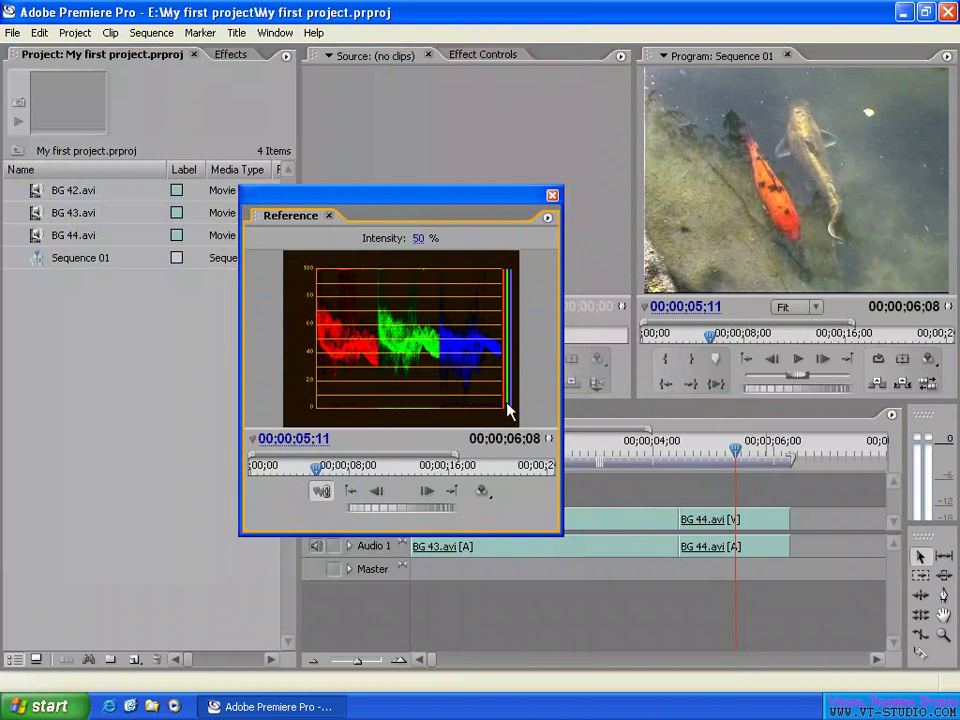
click(482, 491)
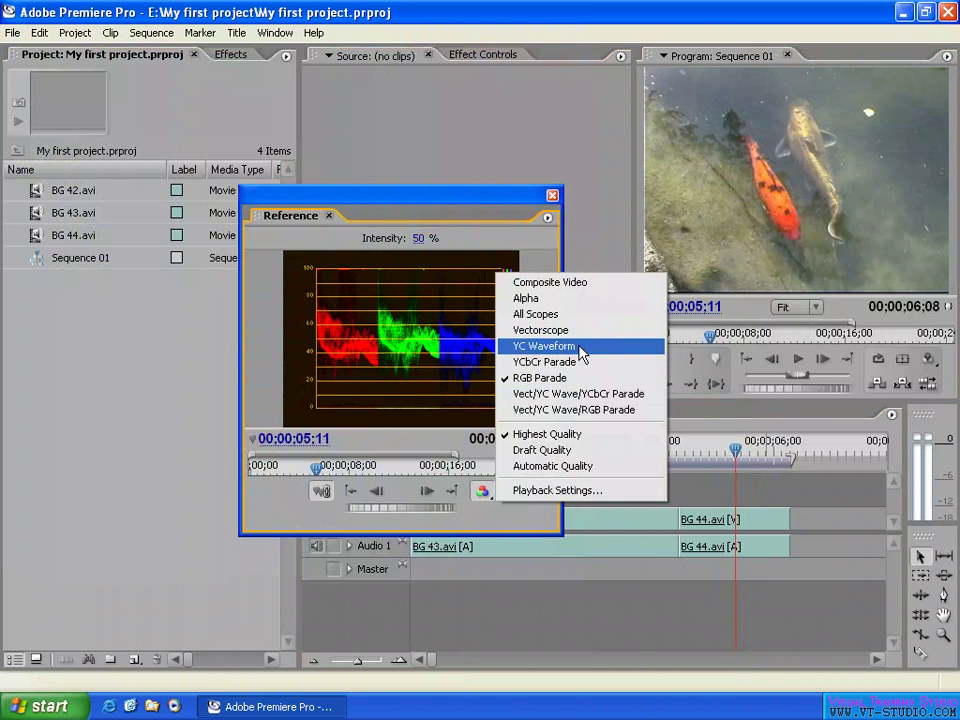
click(579, 347)
click(482, 491)
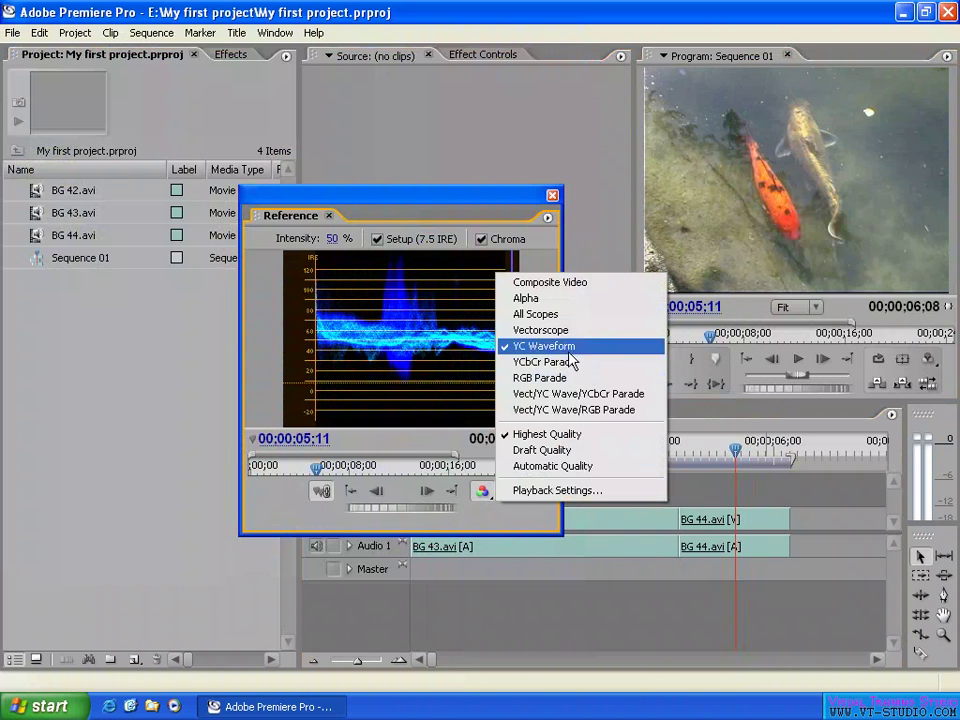
click(586, 338)
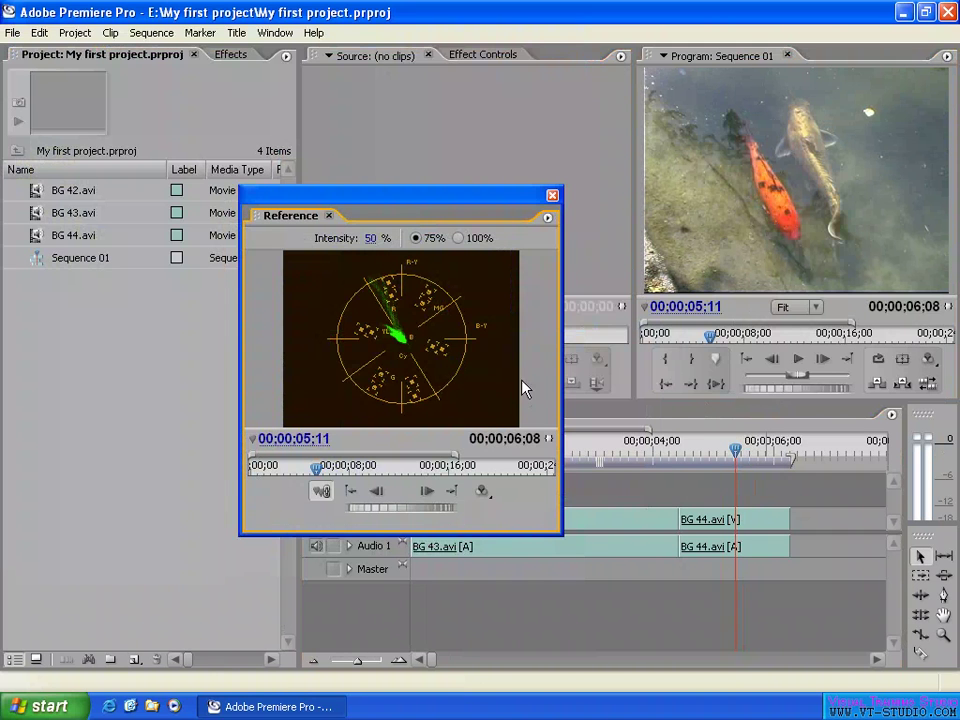
click(482, 491)
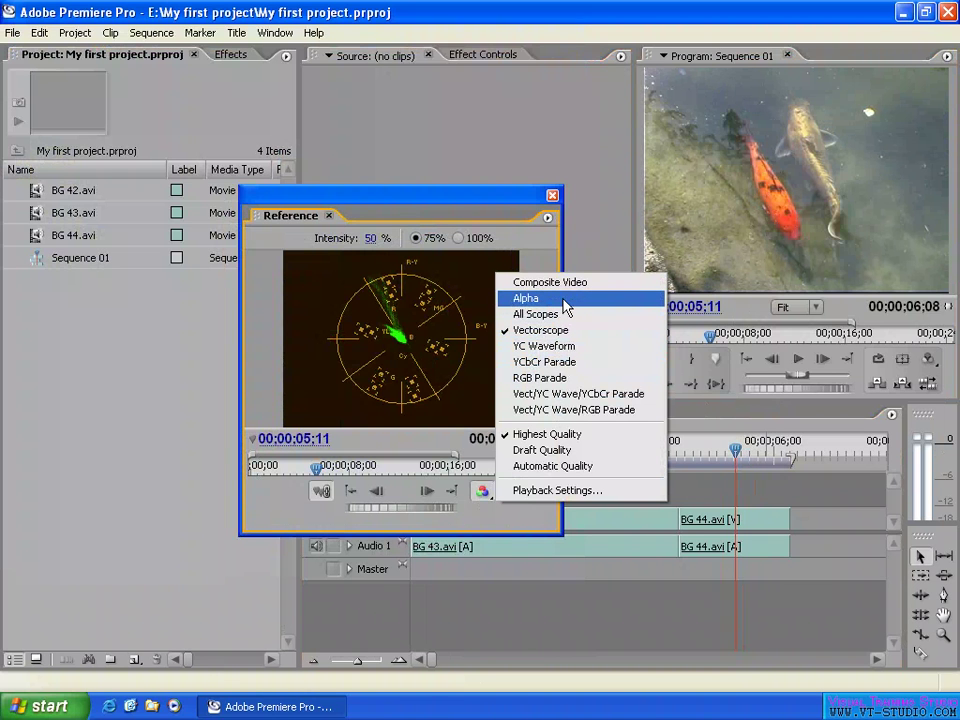
click(535, 379)
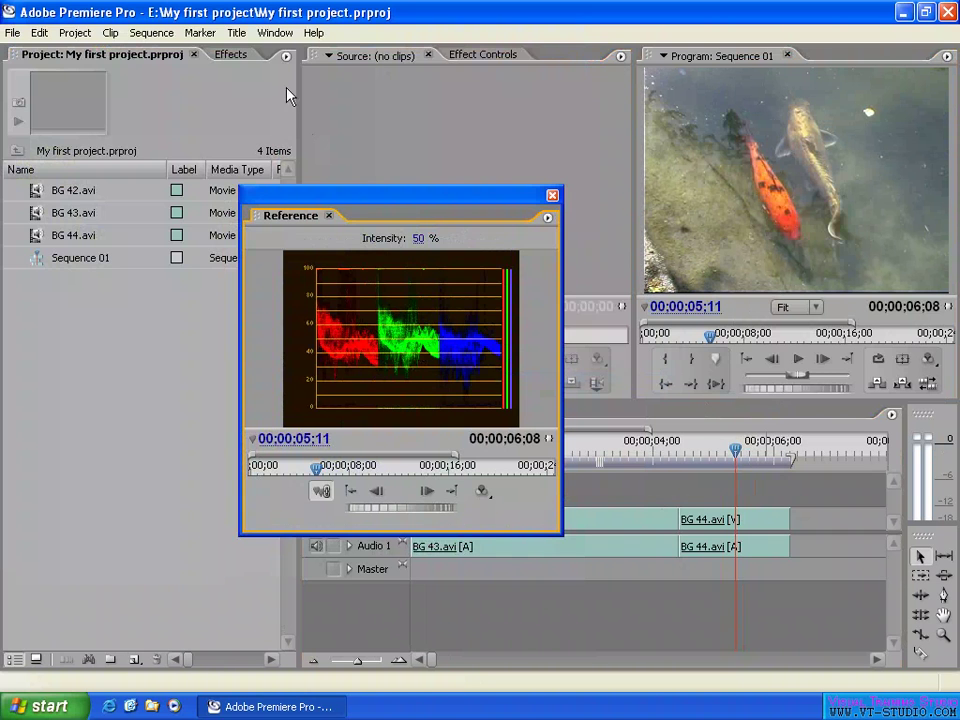
- Apply Fast Color Corrector from Video Effects > Color Correction to BG 44.avi and show Effect Controls
click(232, 56)
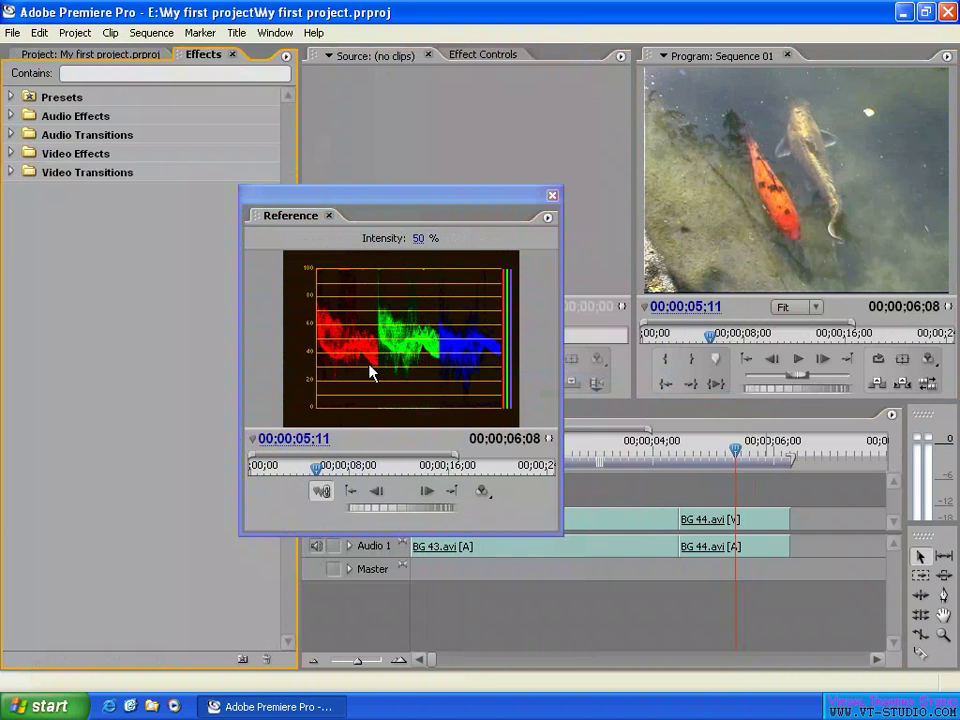
click(11, 153)
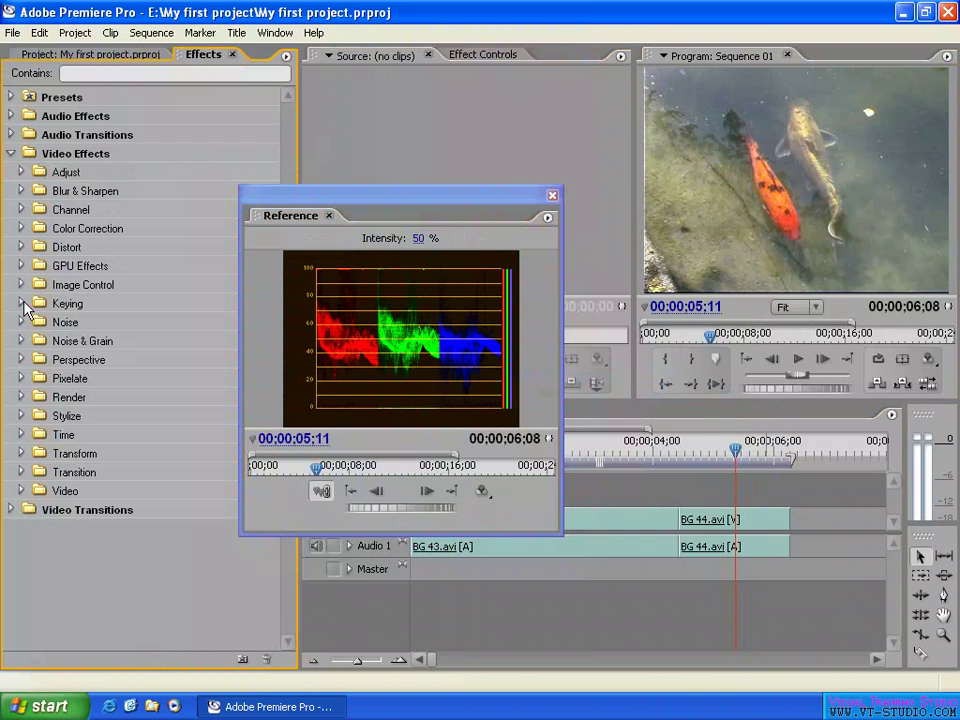
click(22, 228)
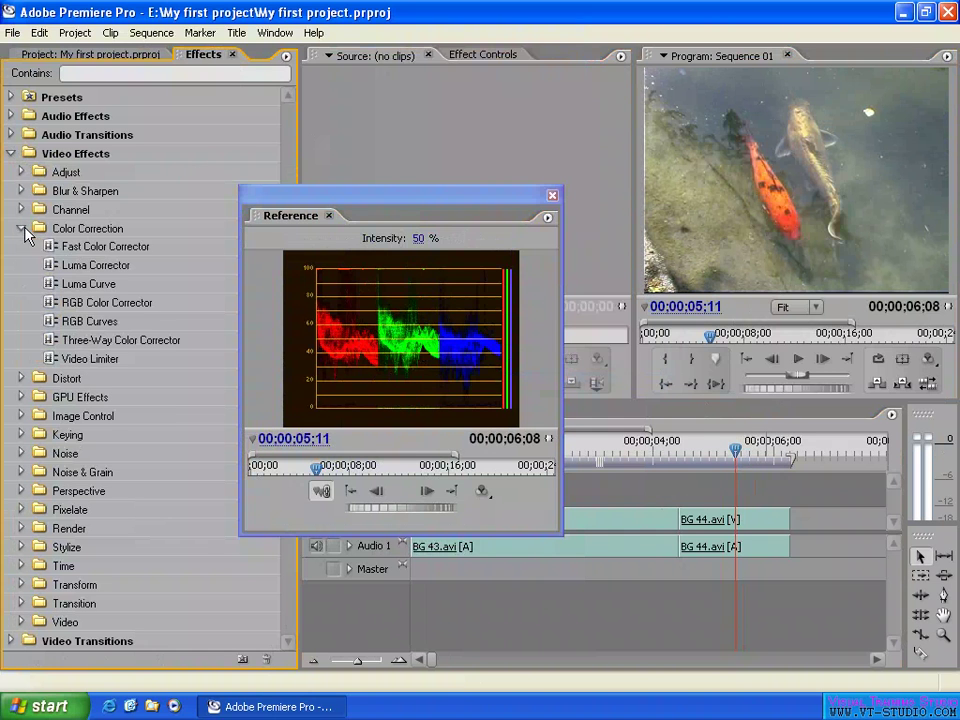
click(105, 247)
drag(78, 244, 730, 521)
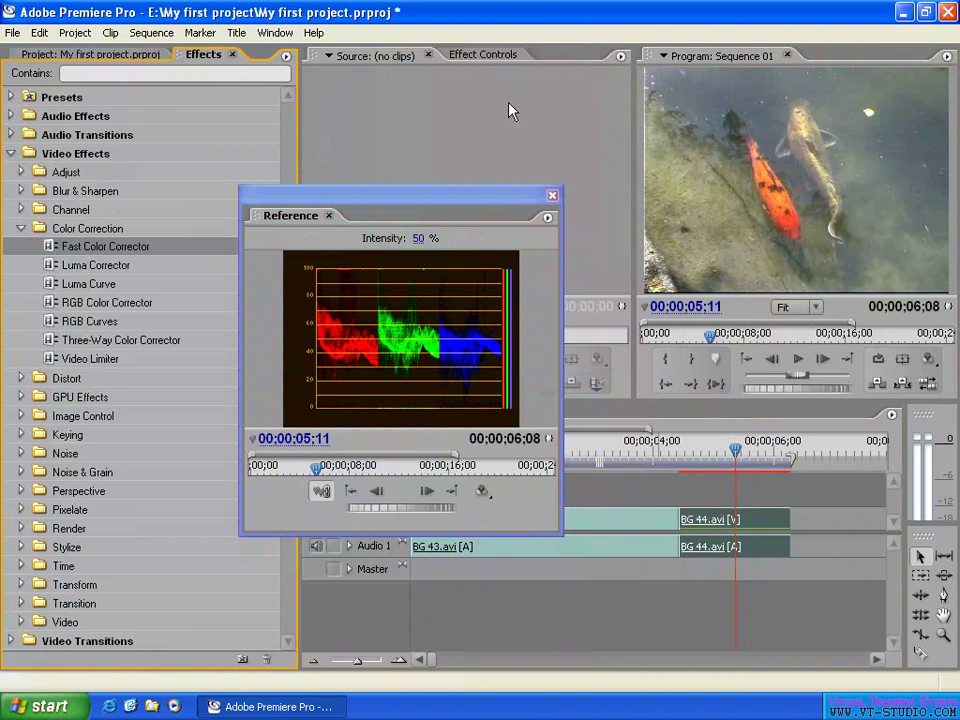
click(489, 57)
drag(418, 207, 340, 312)
- Push the Fast Color Corrector hue balance wheel toward purple with magnitude 48.84
click(310, 163)
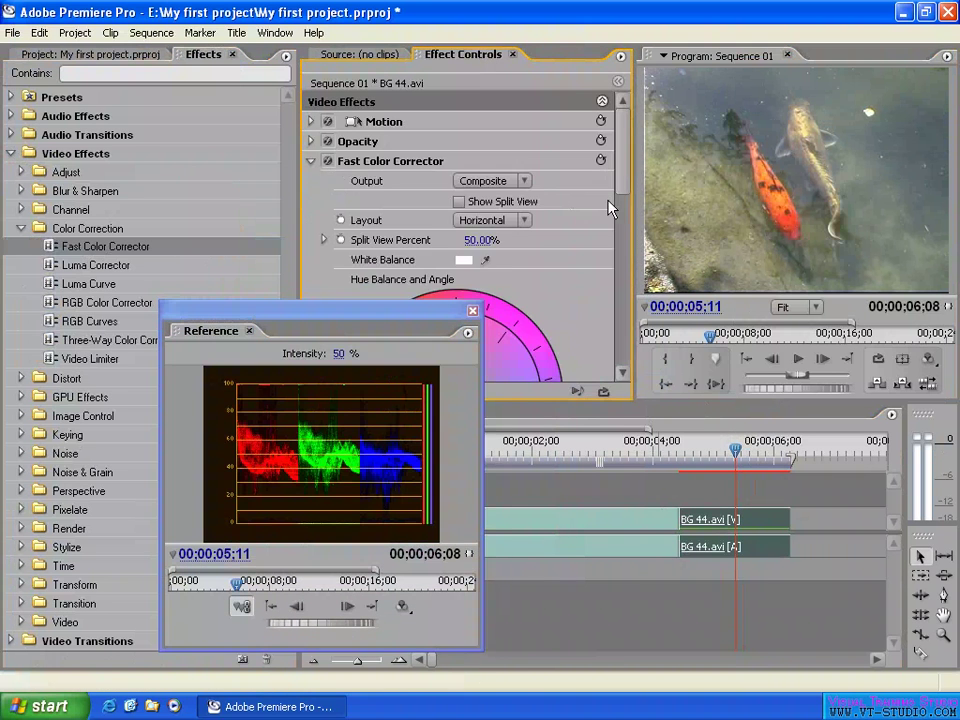
drag(626, 154, 628, 210)
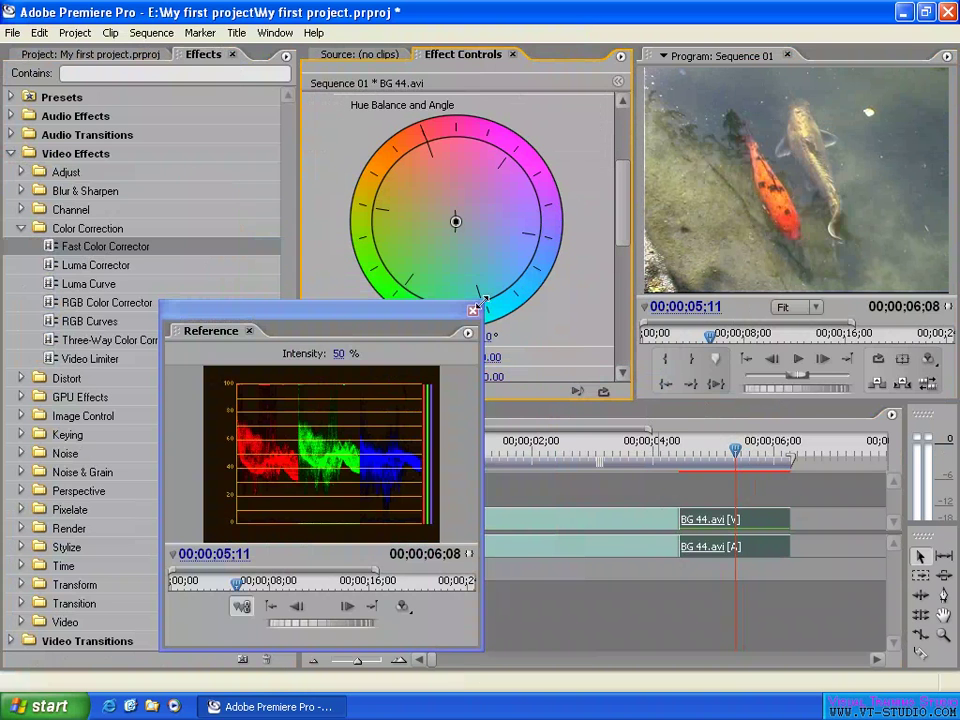
drag(396, 322, 364, 260)
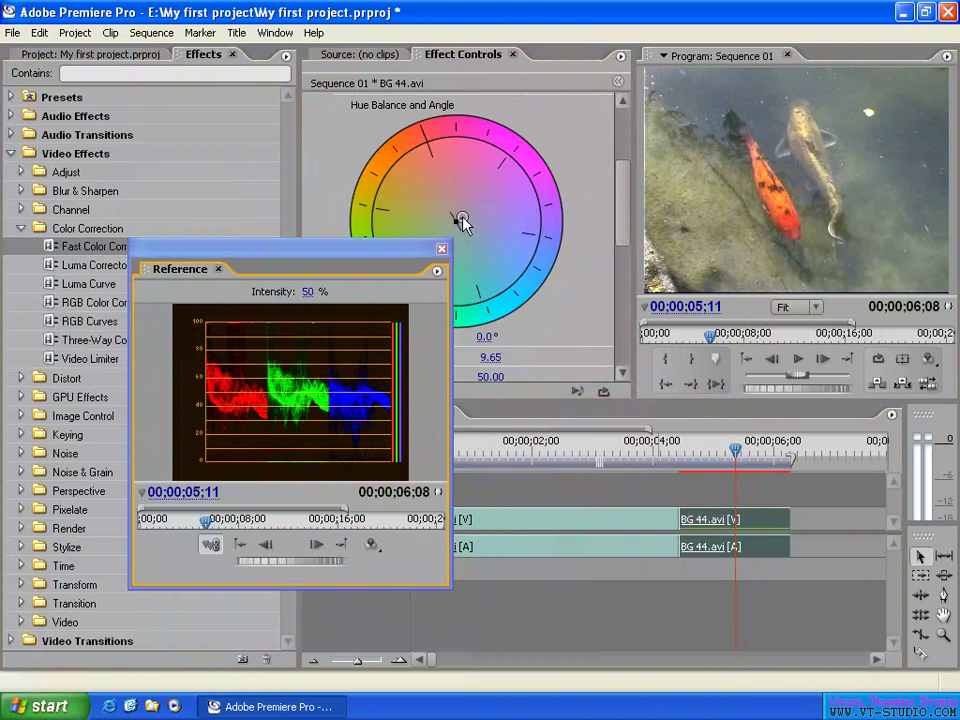
drag(459, 221, 484, 202)
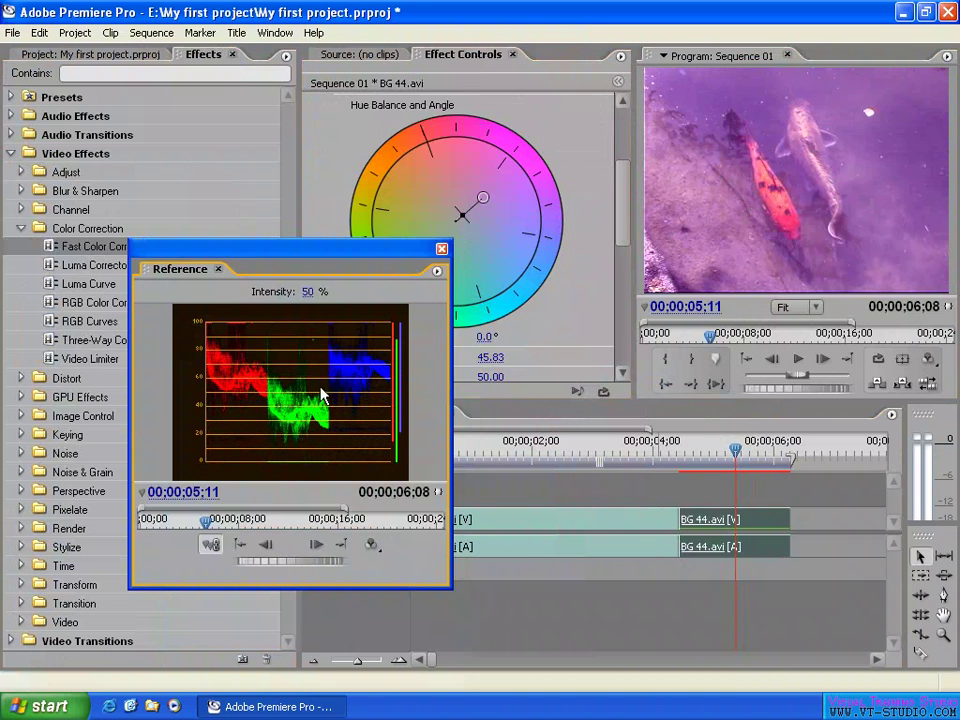
mouse_move(484, 199)
mouse_down()
mouse_move(486, 240)
mouse_move(486, 199)
mouse_up()
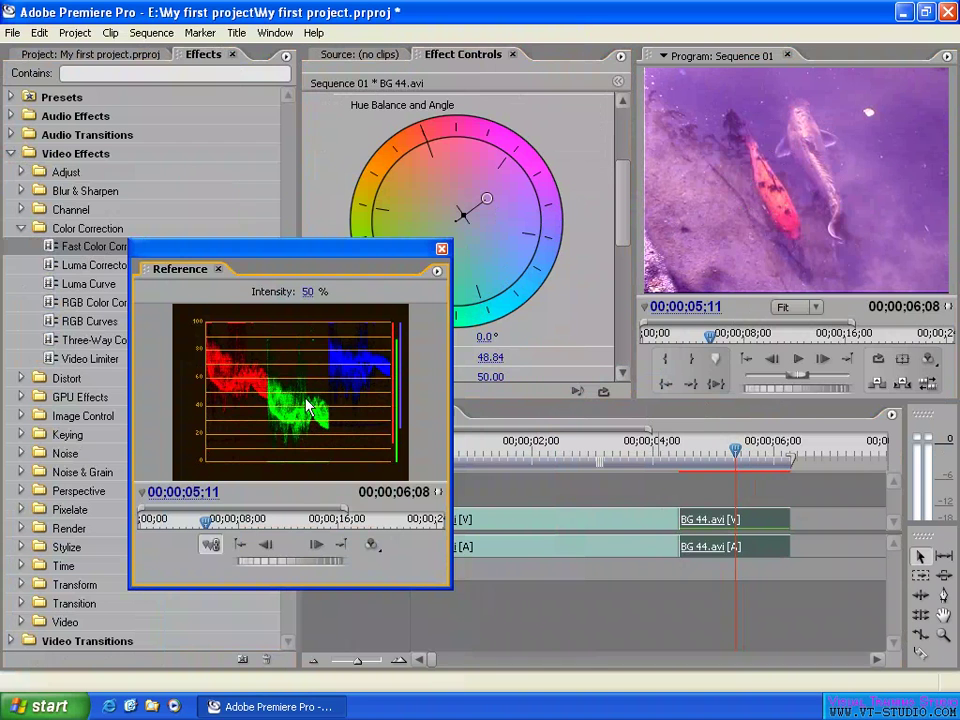
- Move the playhead to 00;00;05;28 and bring up the Reference monitor's display modes
drag(735, 452, 776, 459)
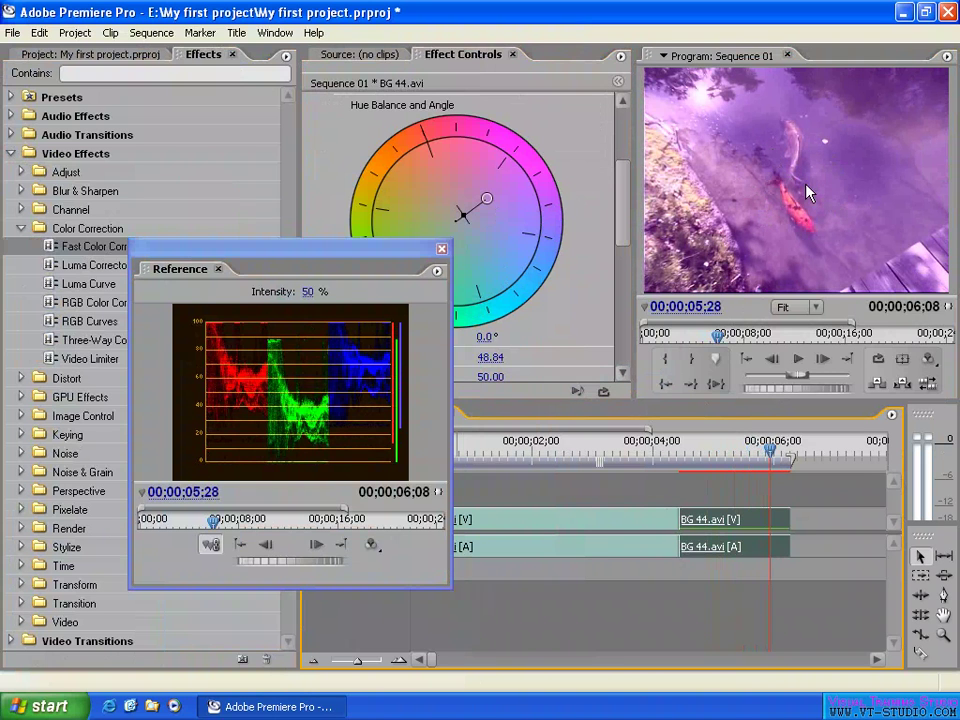
click(300, 392)
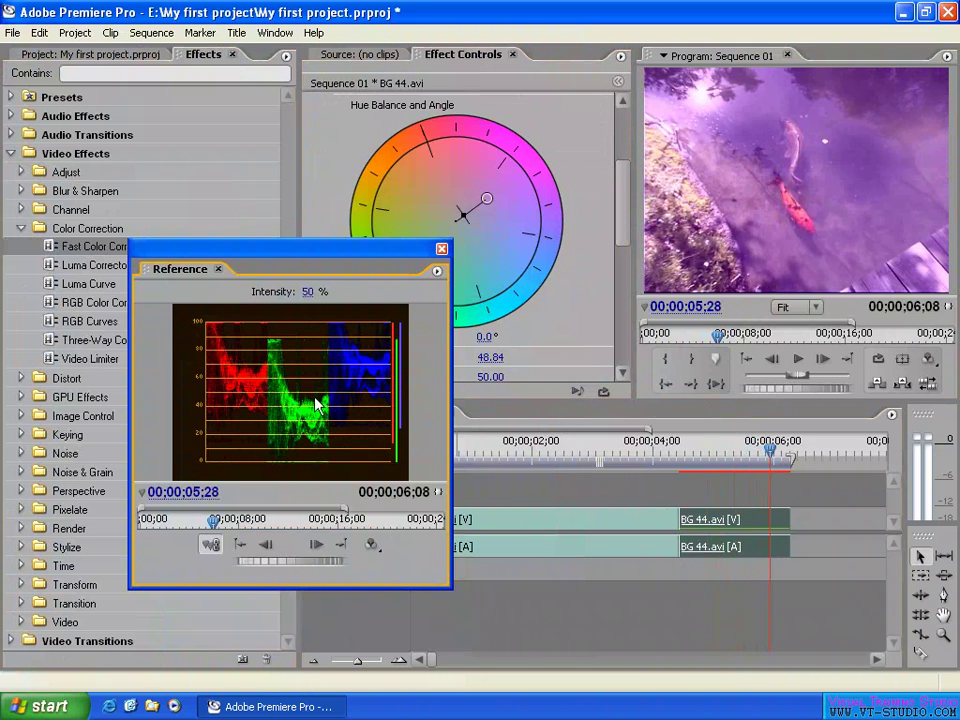
click(372, 545)
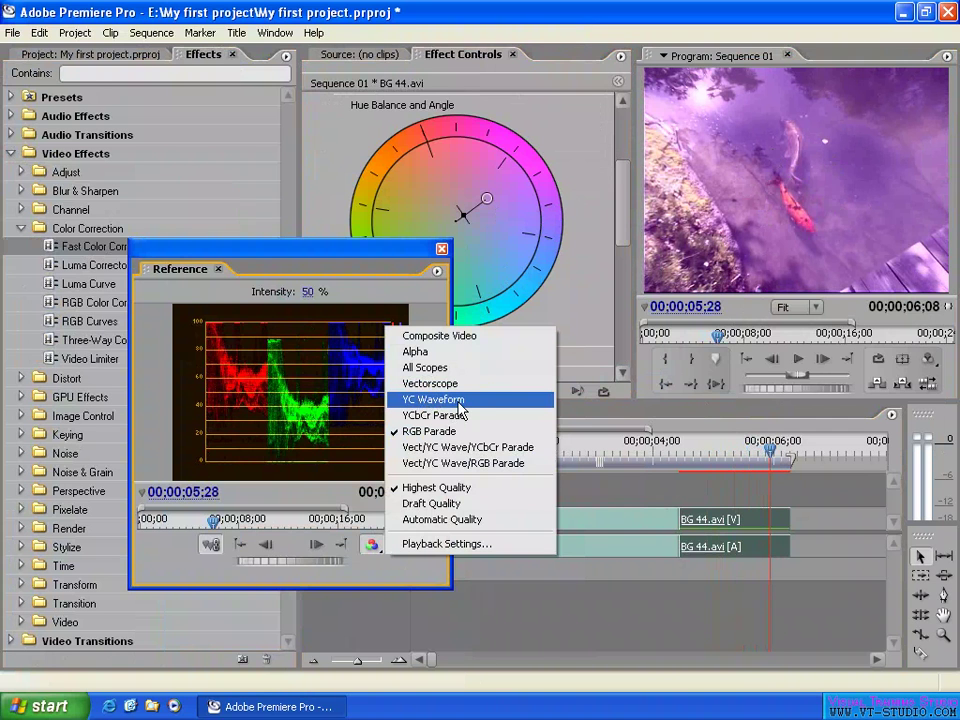
- Pull the hue balance from purple toward blue, cycling Reference output through YC Waveform, Vectorscope, then Alpha
click(460, 400)
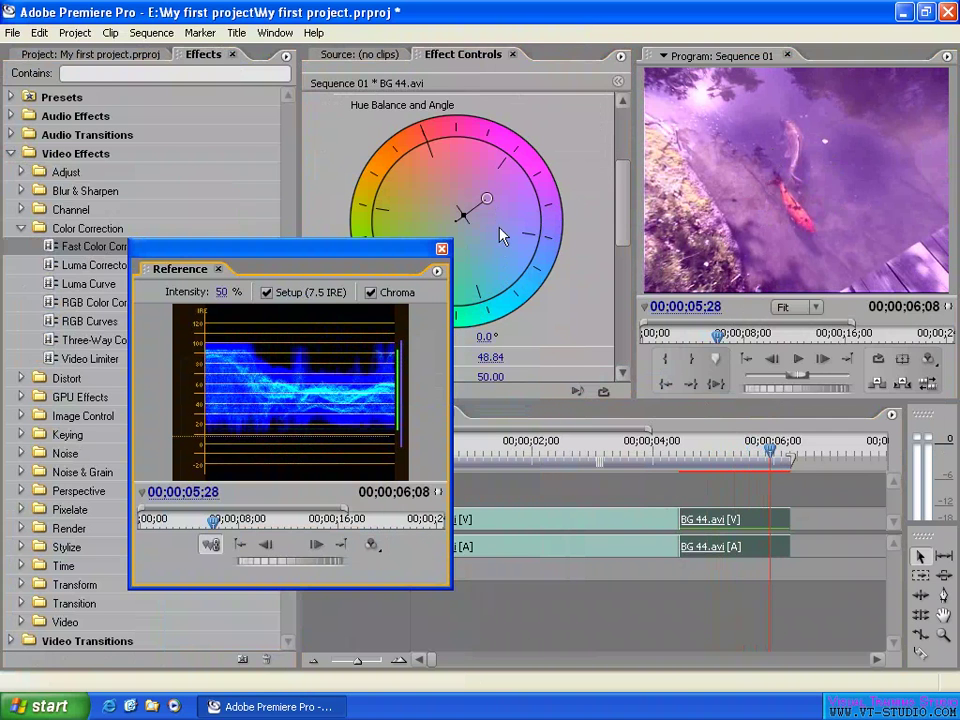
drag(487, 199, 484, 225)
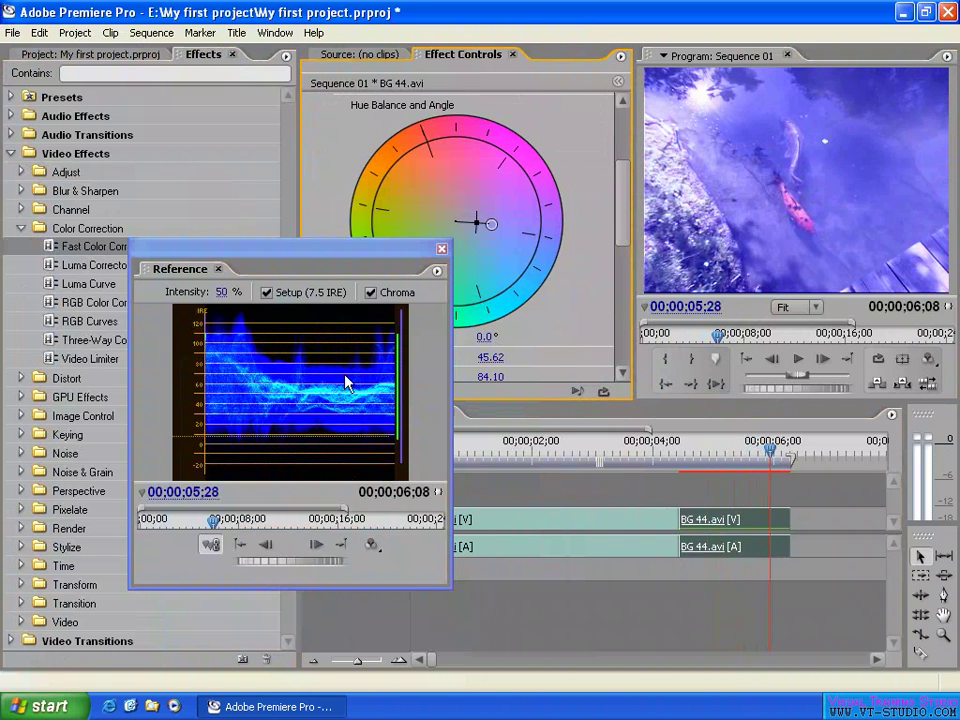
click(371, 545)
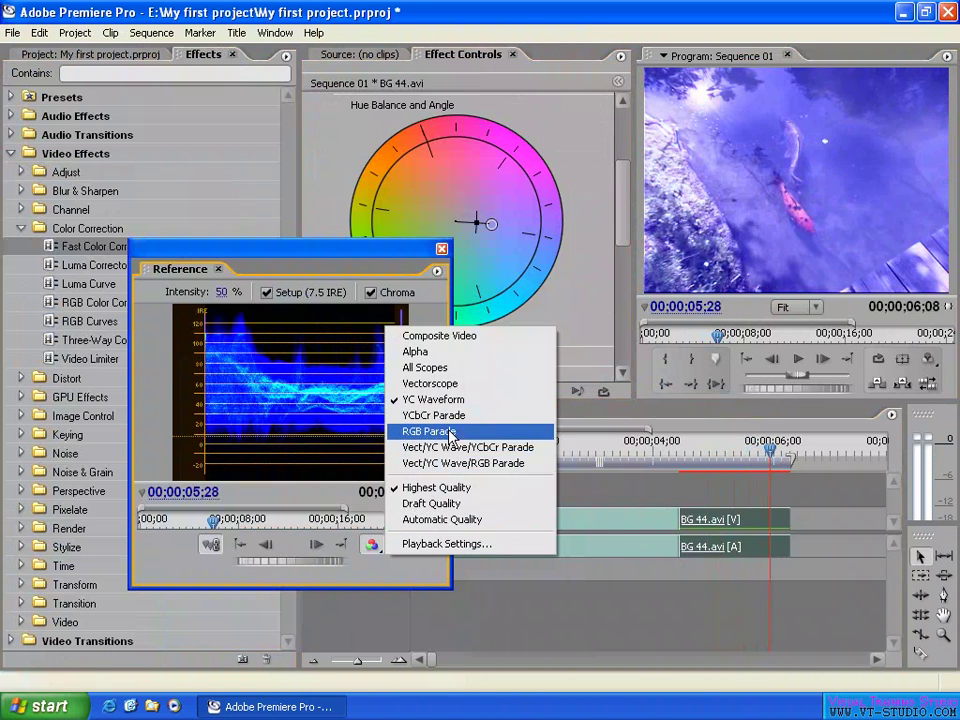
click(440, 383)
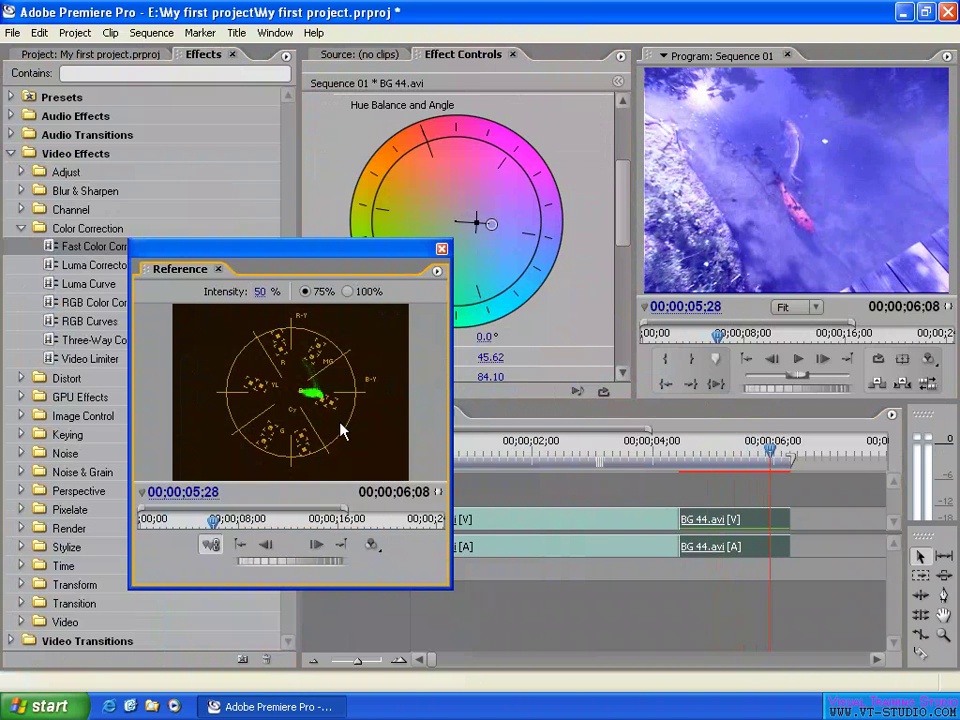
click(371, 545)
click(438, 356)
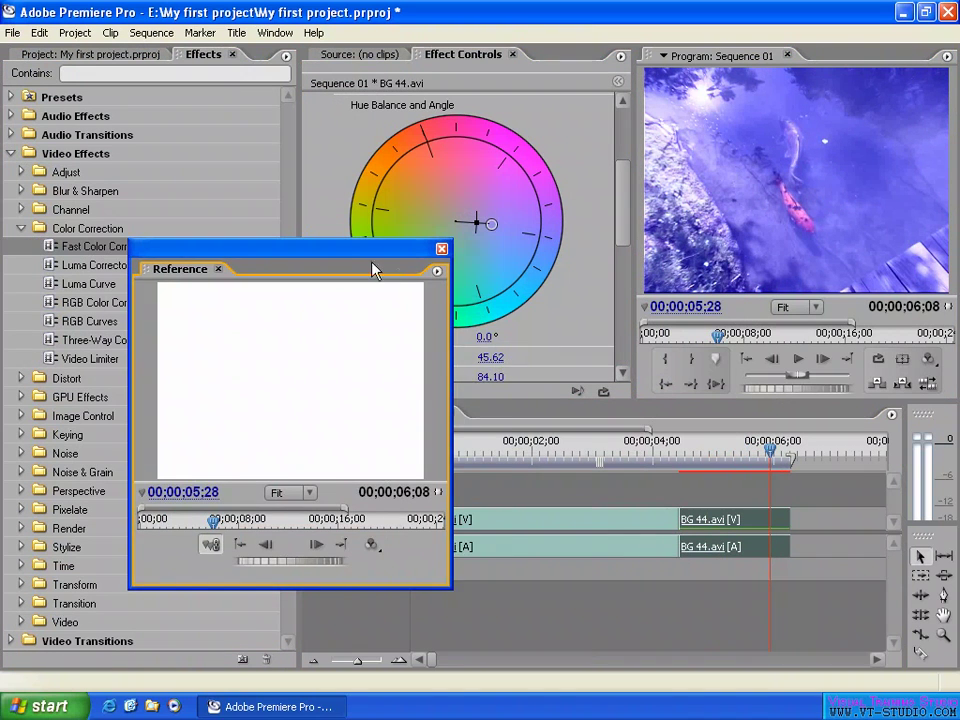
- Collapse Color Correction, expand Keying, and drop Color Key onto the BG 44.avi clip
drag(372, 270, 425, 275)
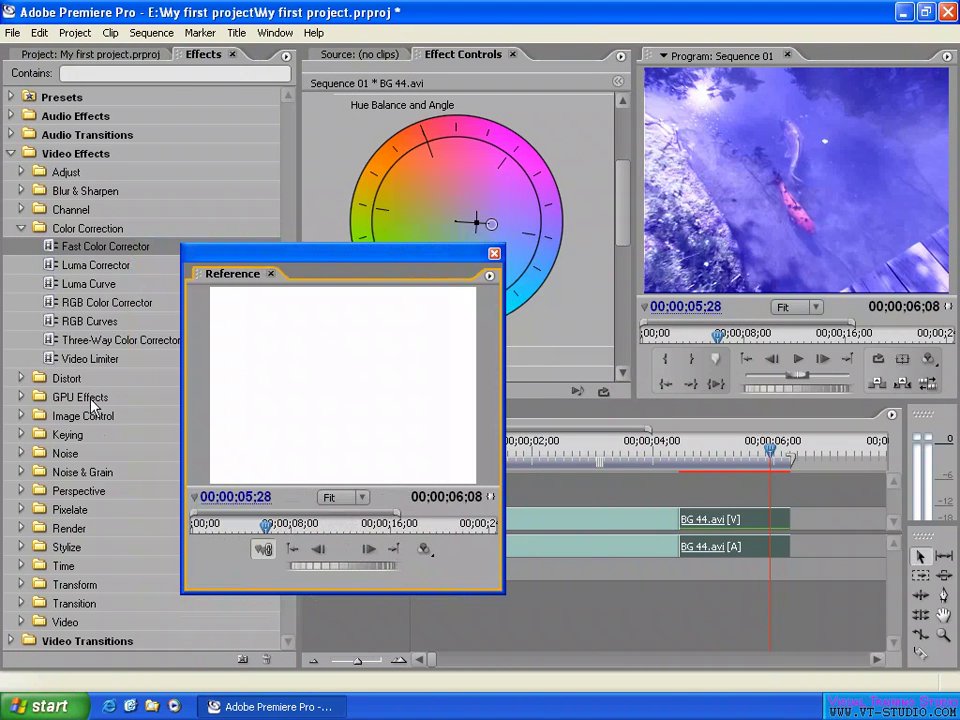
click(21, 228)
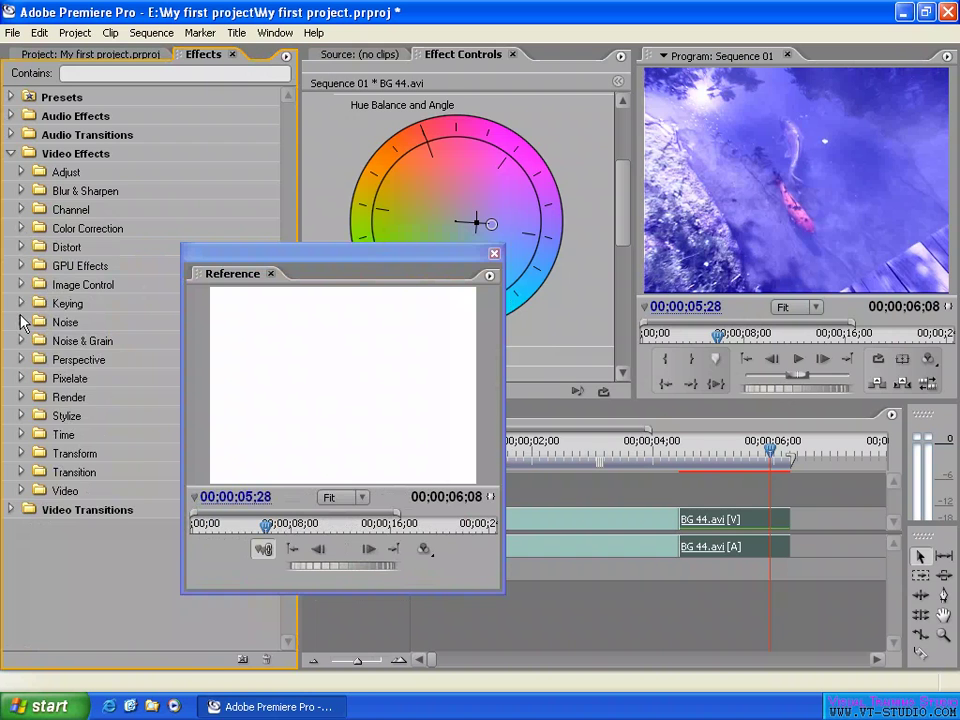
click(21, 304)
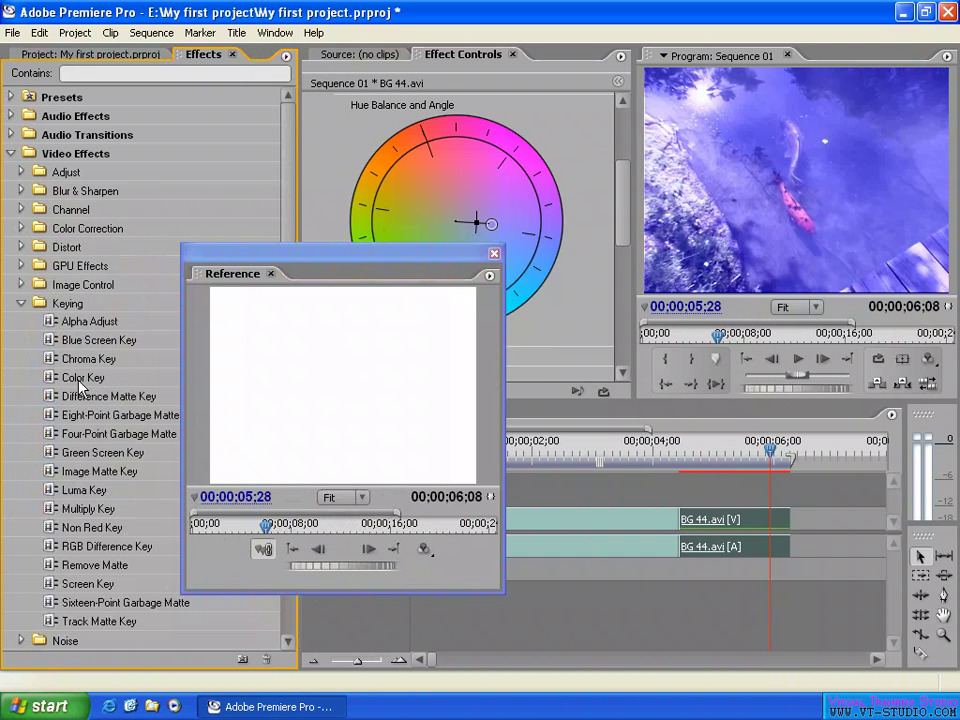
drag(87, 390, 727, 527)
- Turn off Fast Color Corrector and eyedrop the koi's orange as the Color Key's Key Color
scroll(632, 215, up, 5)
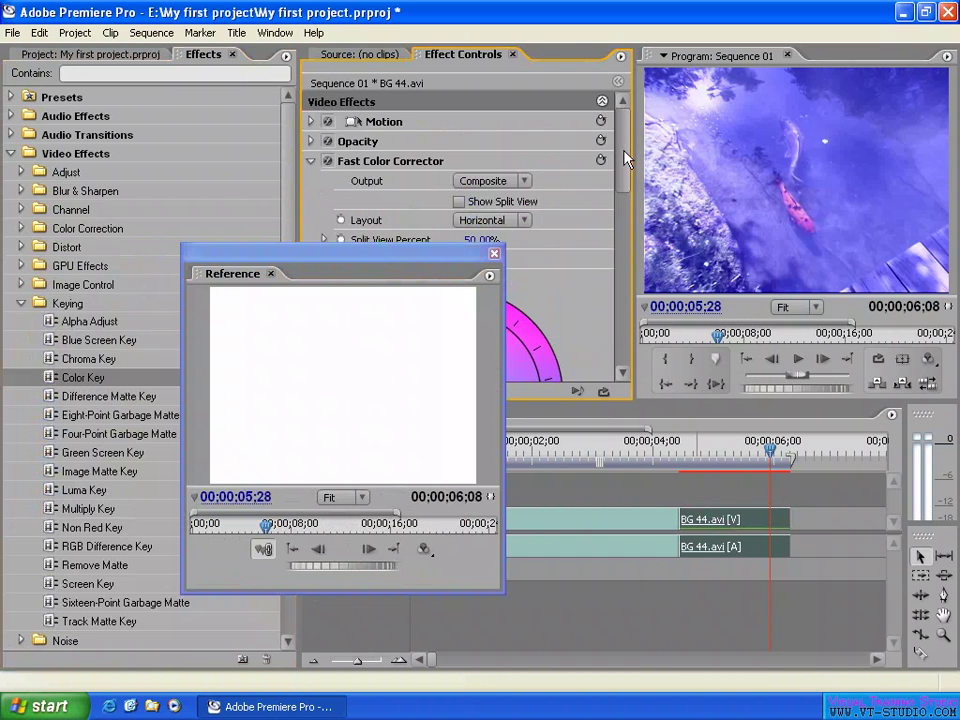
click(311, 164)
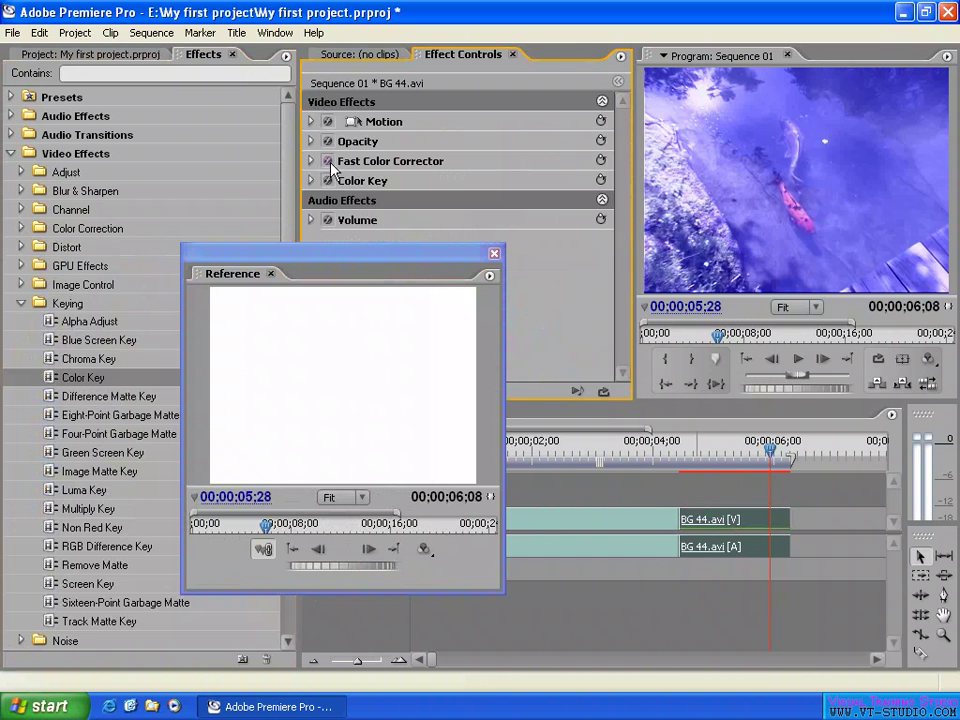
click(327, 161)
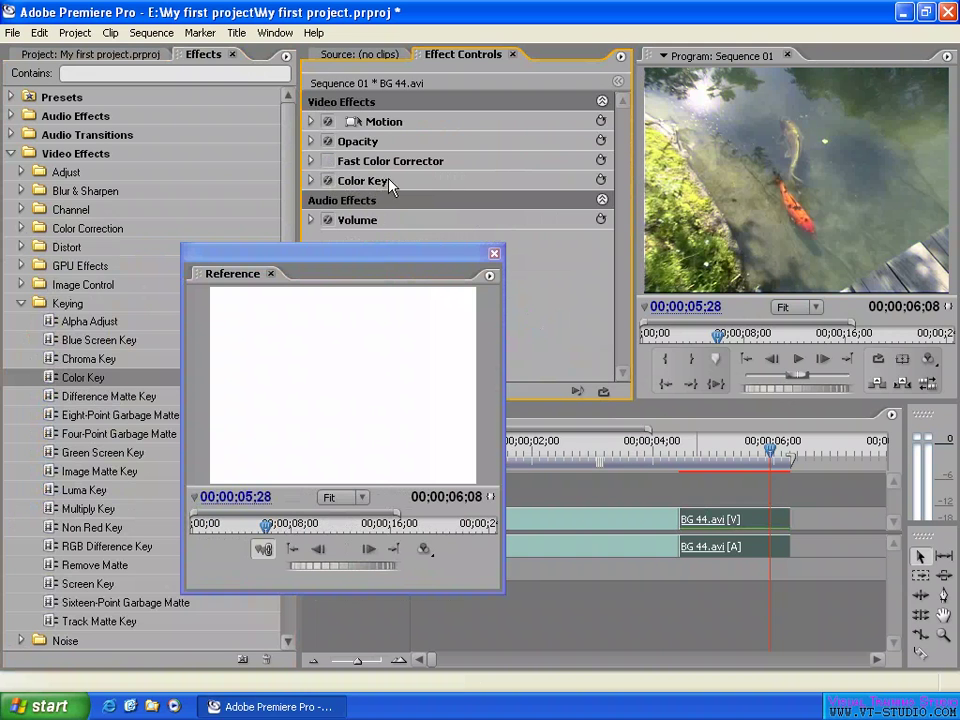
click(311, 181)
drag(371, 256, 236, 273)
drag(485, 200, 806, 229)
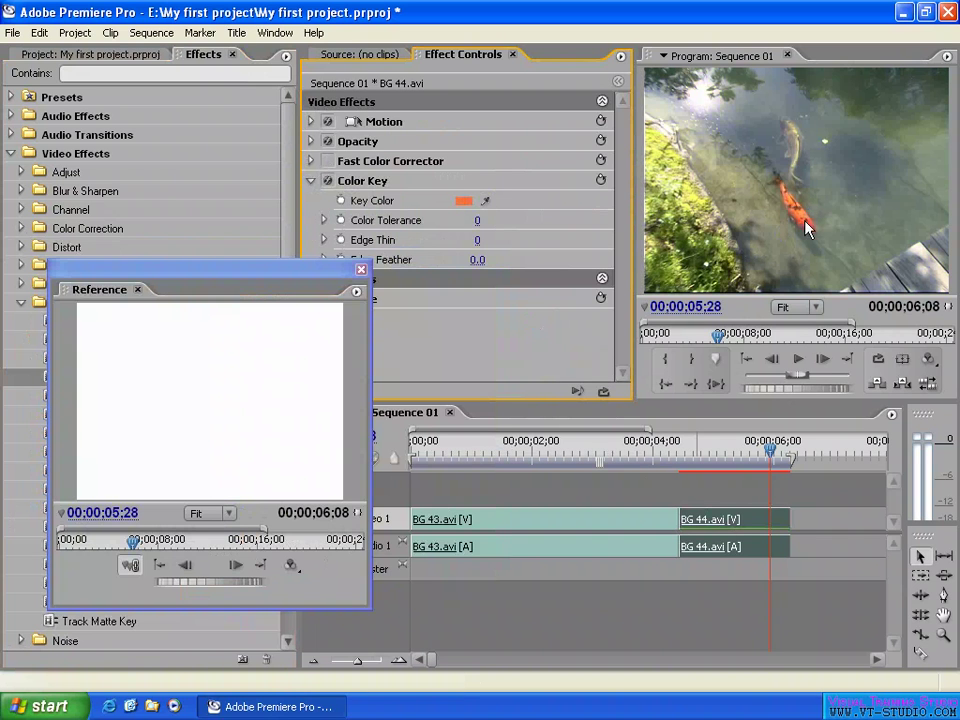
- Set Color Key's Color Tolerance to 88, reposition the Reference window, and scrub the playhead earlier
click(324, 220)
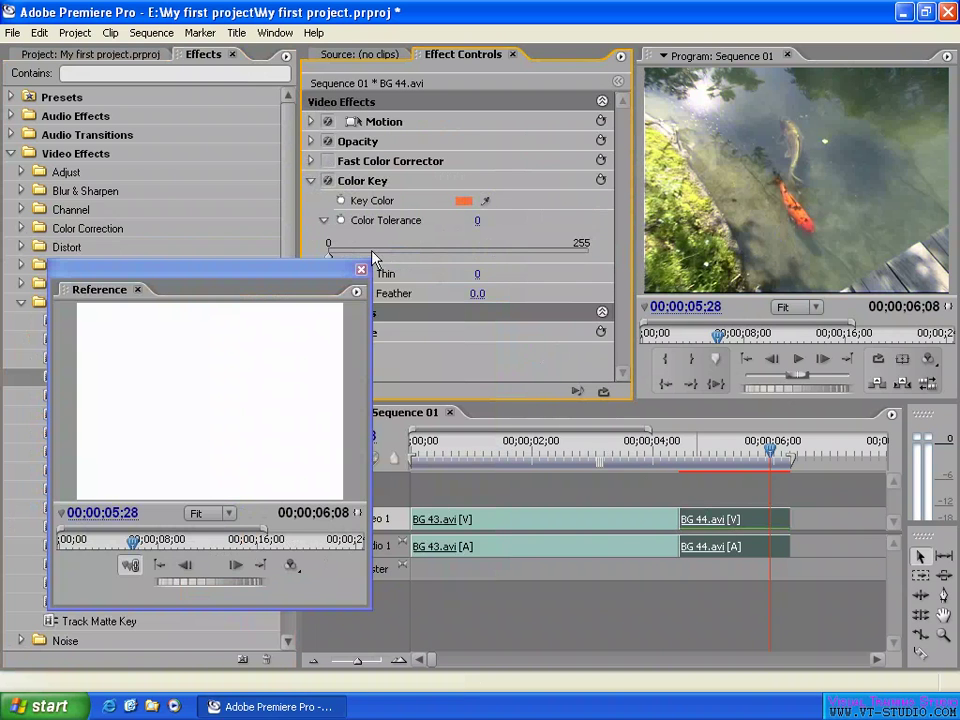
drag(333, 262, 420, 259)
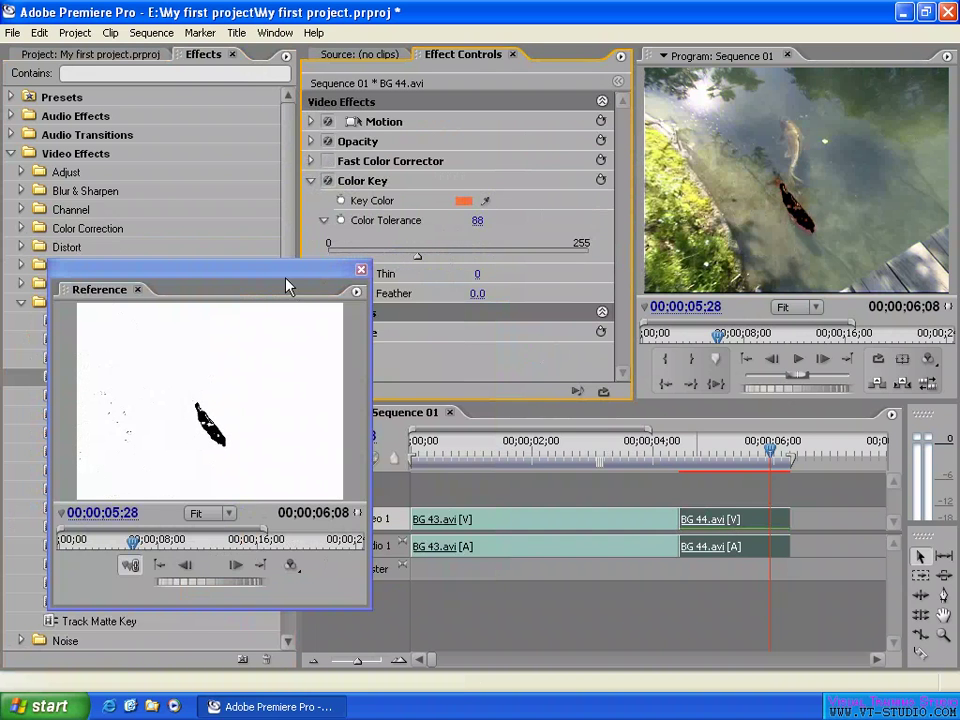
drag(287, 277, 258, 222)
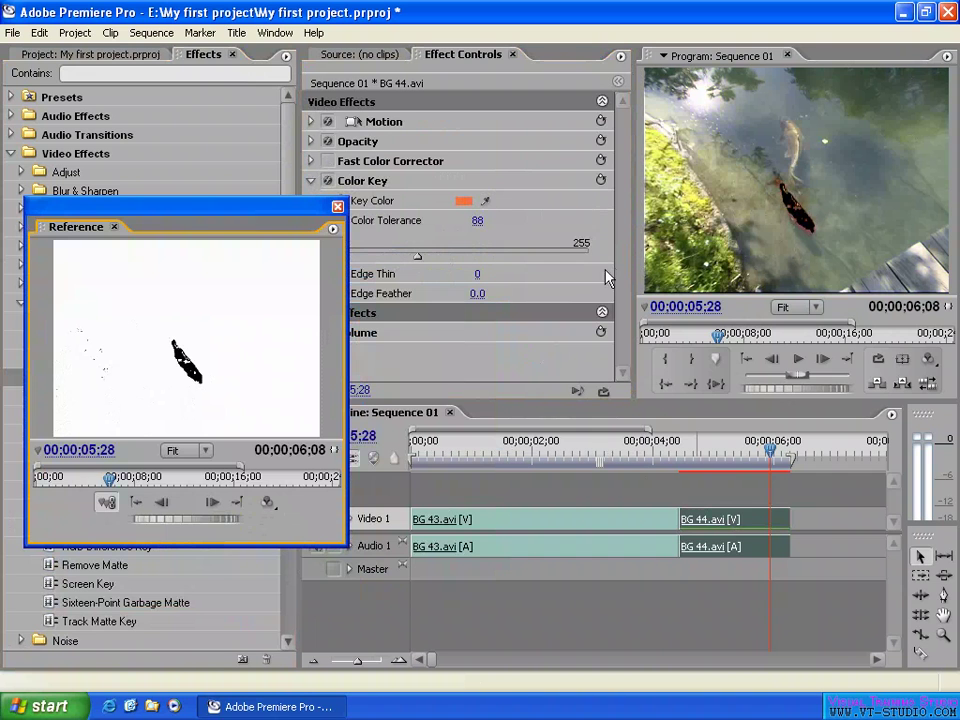
drag(258, 213, 287, 251)
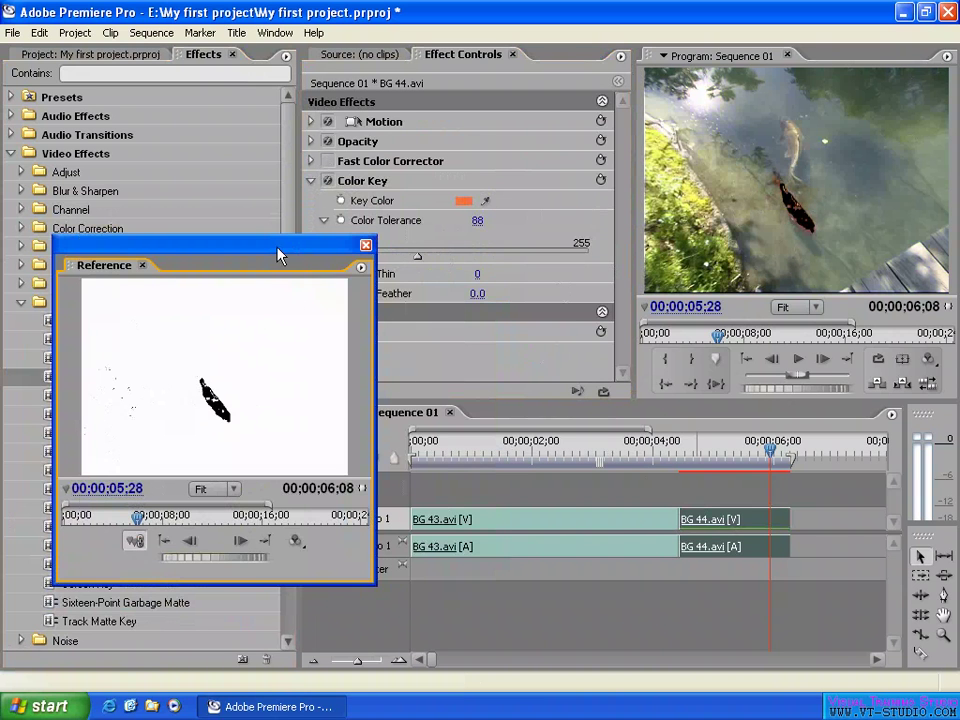
drag(281, 259, 307, 202)
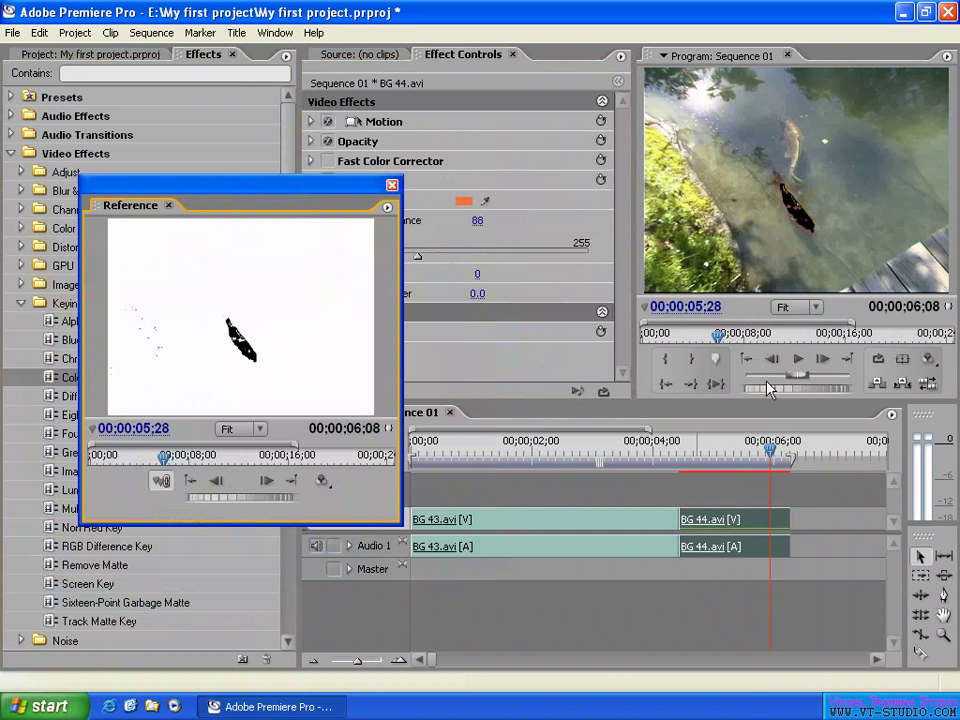
mouse_move(754, 449)
mouse_down()
mouse_move(702, 450)
mouse_move(740, 454)
mouse_up()
- Zoom the Reference view to 100% and switch its output to Composite Video
click(322, 481)
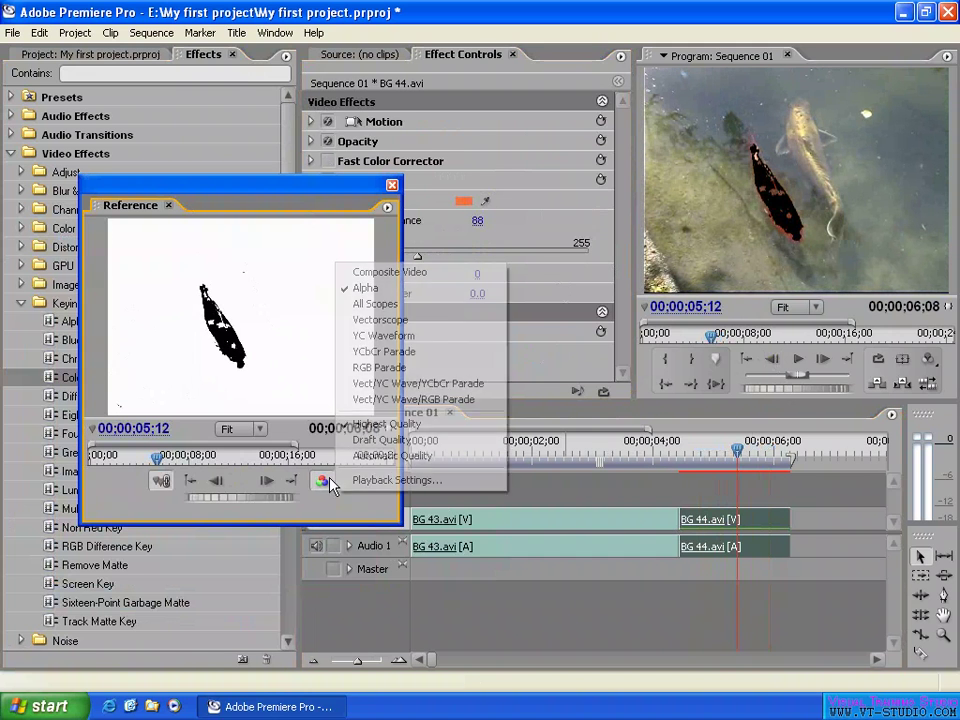
click(357, 425)
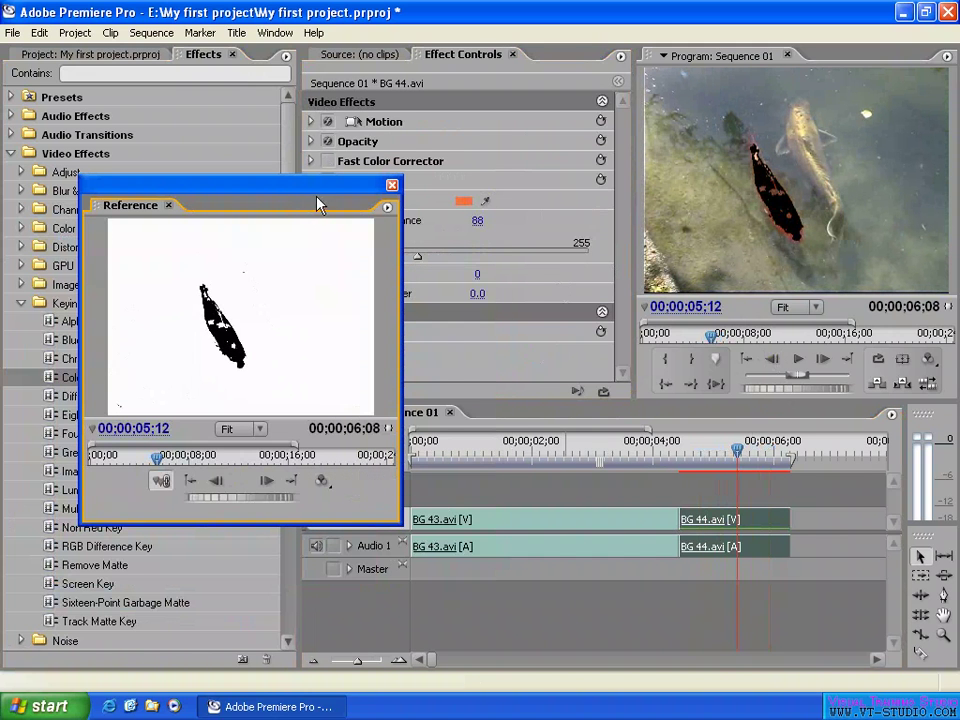
click(236, 430)
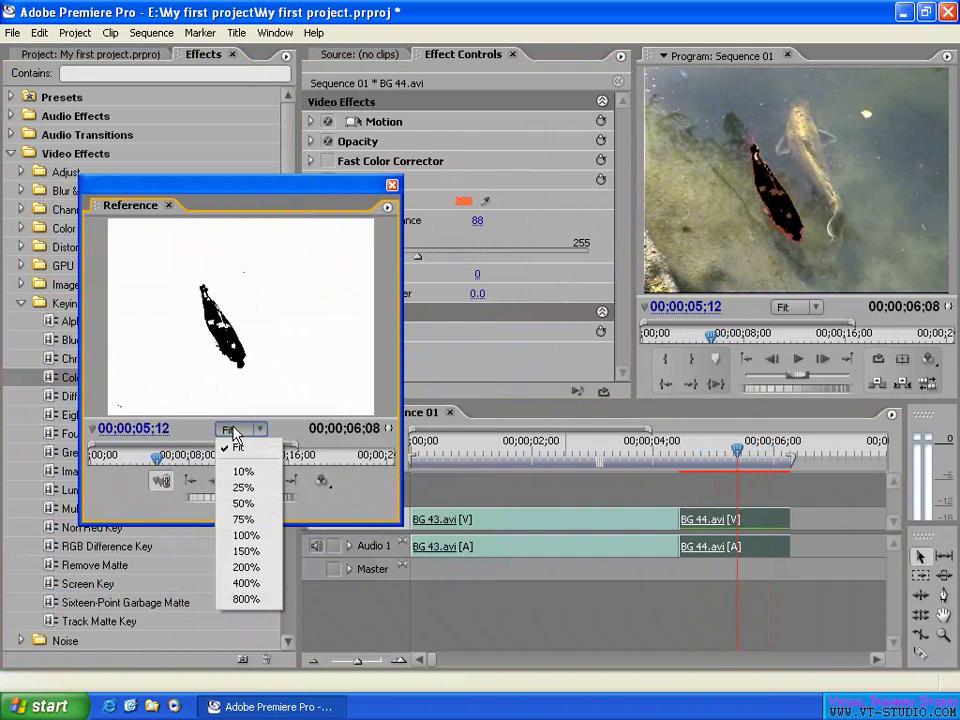
click(248, 537)
scroll(290, 245, down, 3)
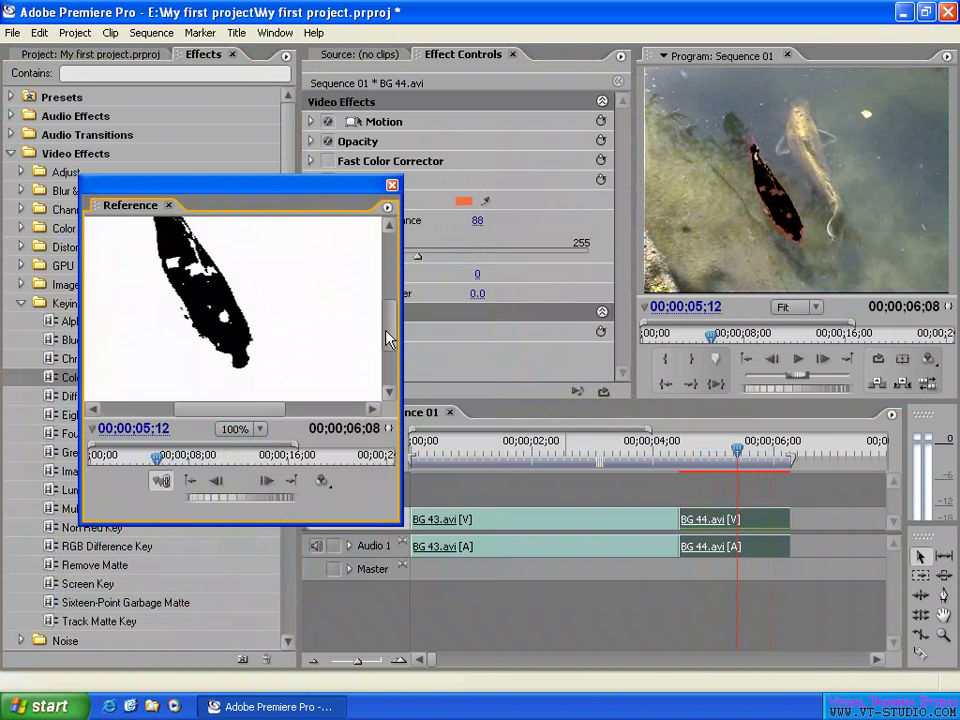
click(322, 485)
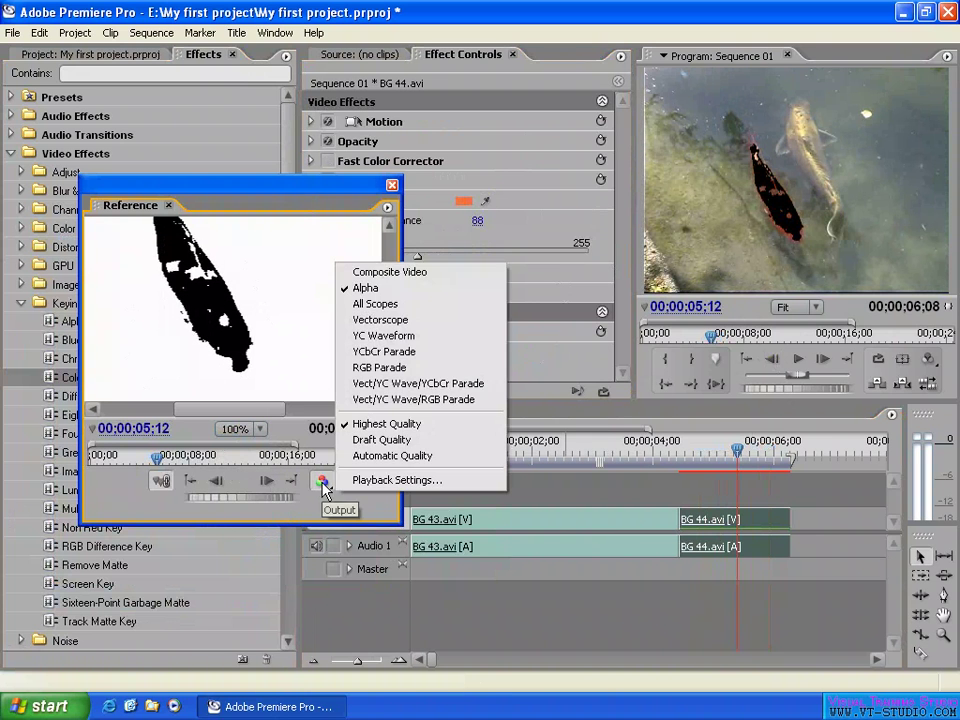
click(380, 272)
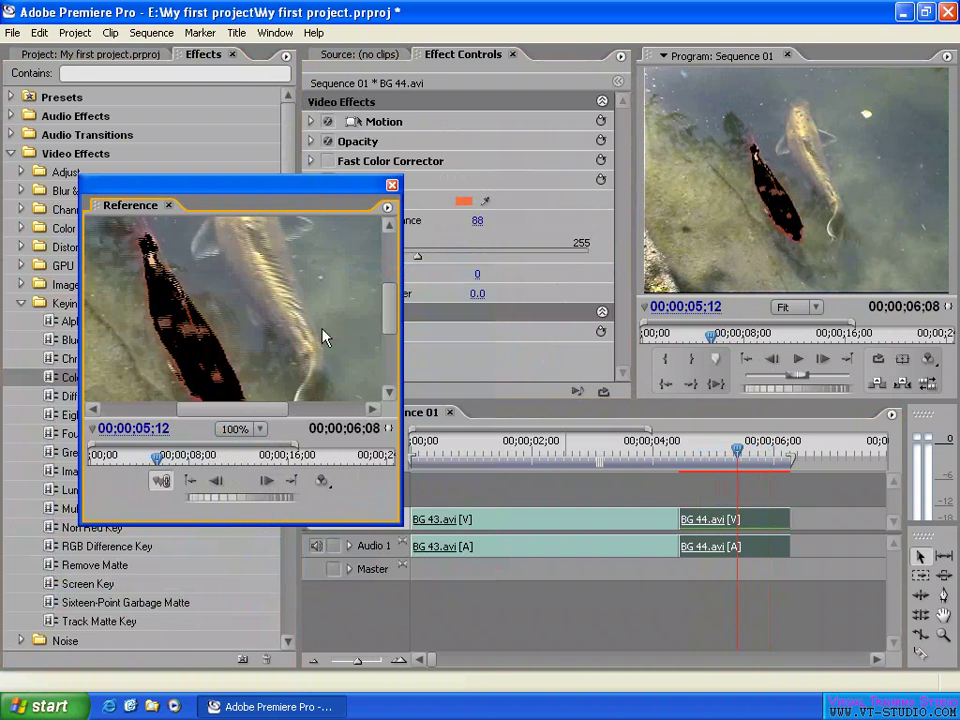
- Try a 200% zoom on the Reference view, then set it back to Fit
click(240, 430)
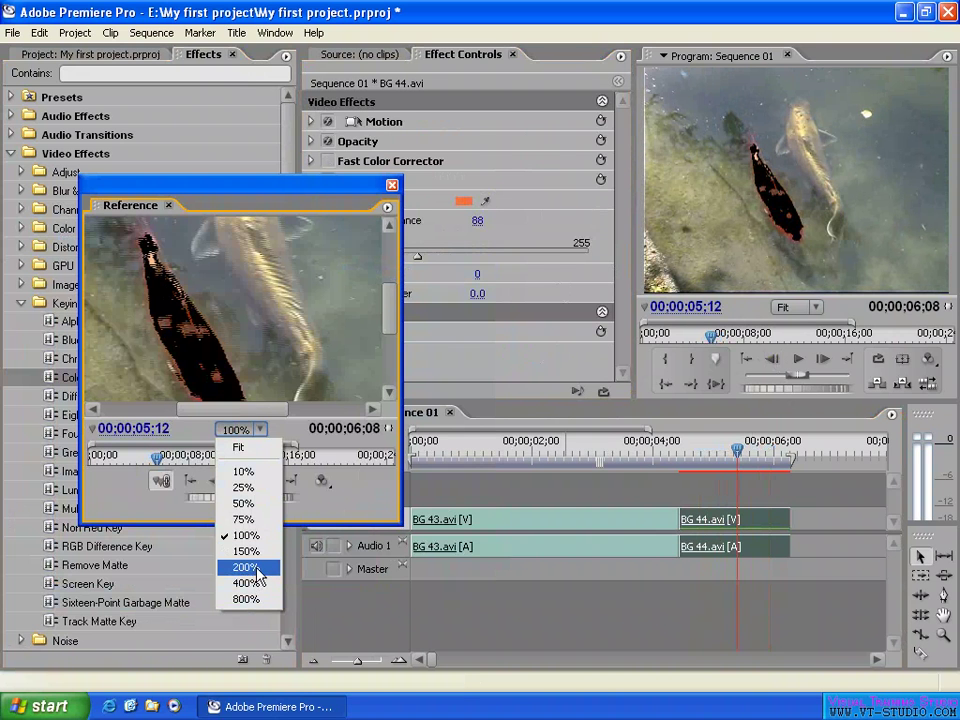
click(247, 567)
click(236, 429)
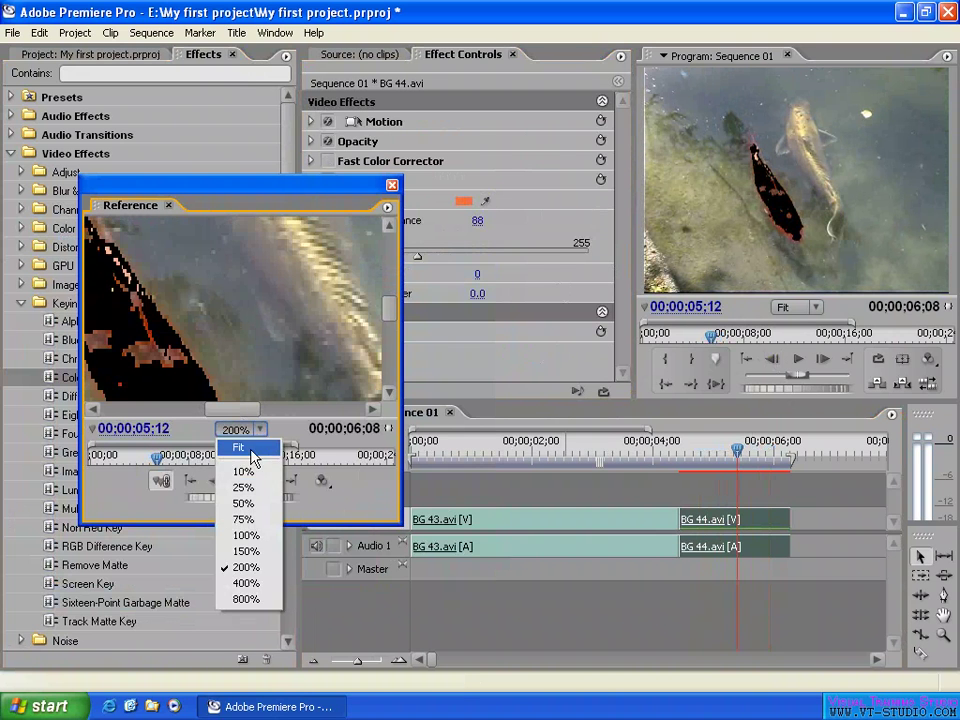
click(238, 447)
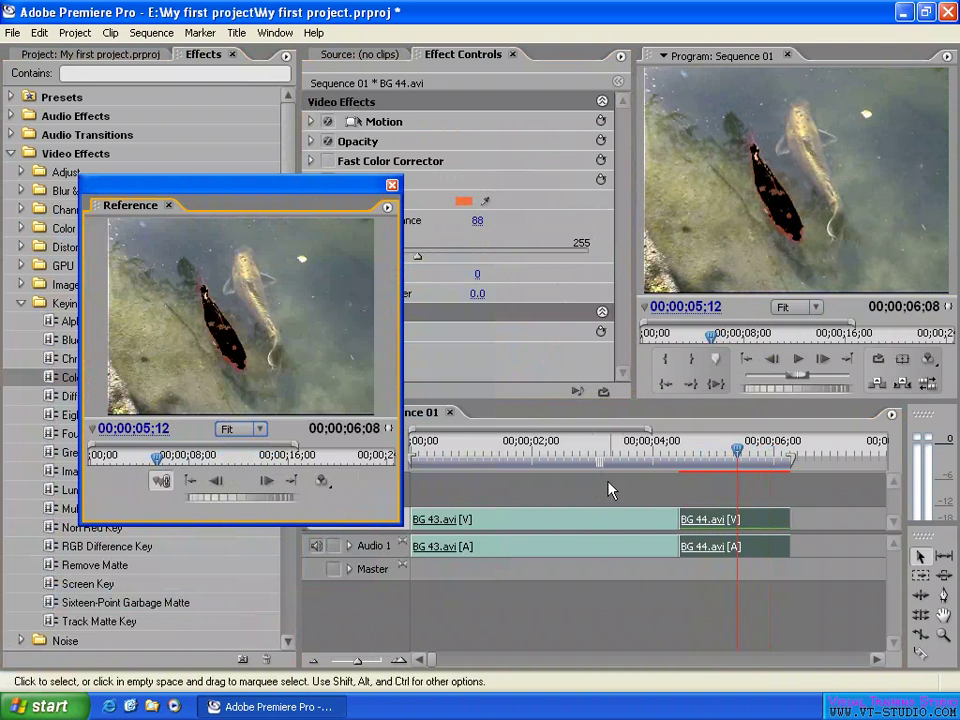
- Move the sequence to about 05;07 and ungang the Reference monitor from the Program
click(582, 454)
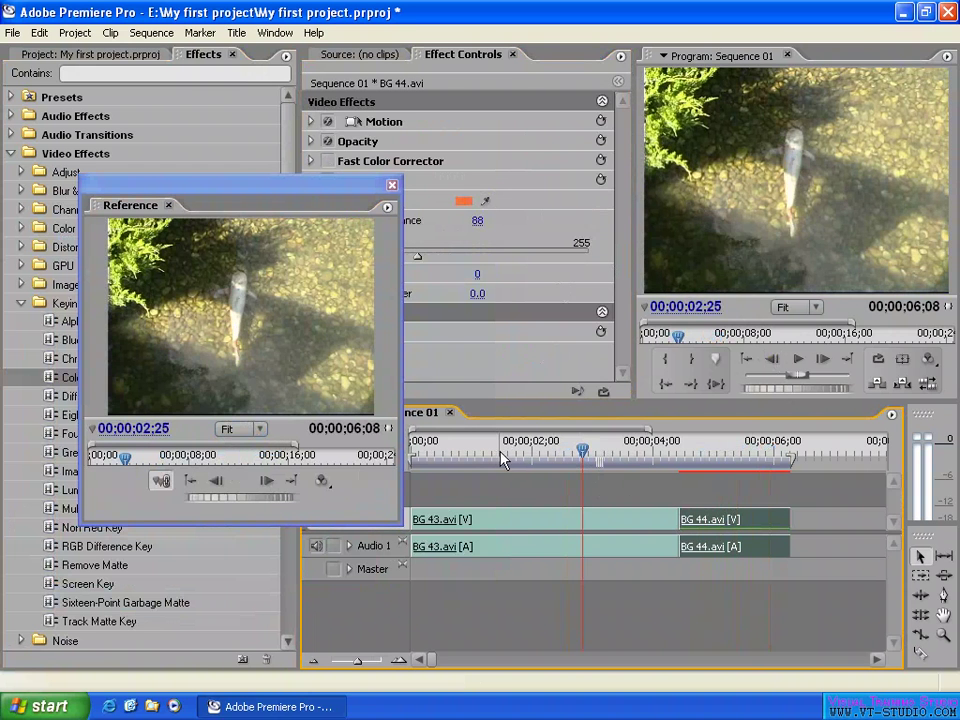
drag(703, 444, 737, 459)
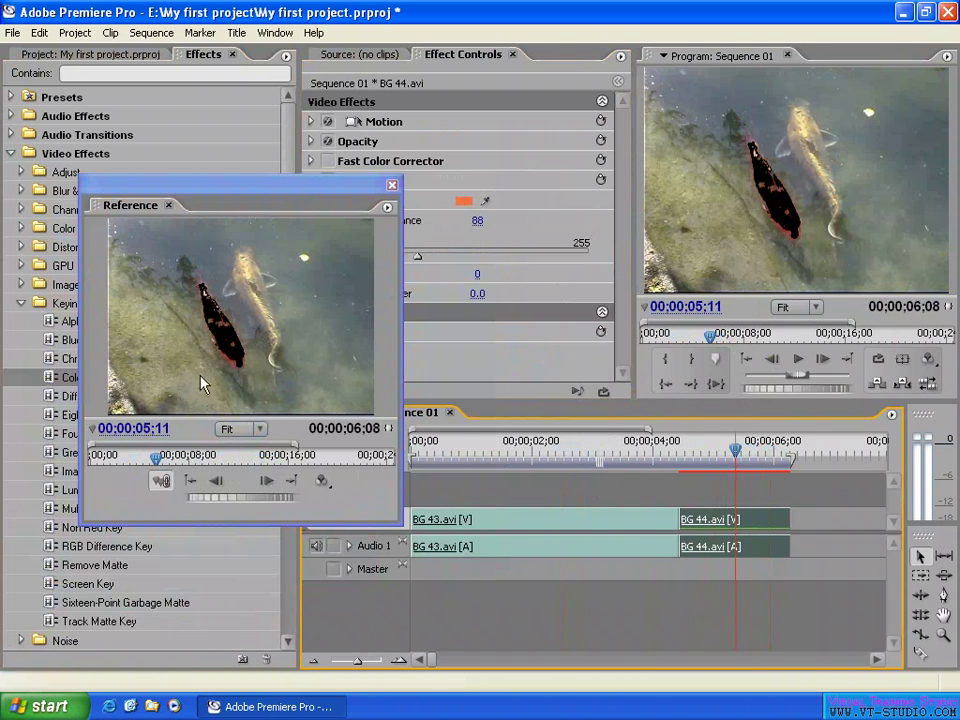
click(161, 484)
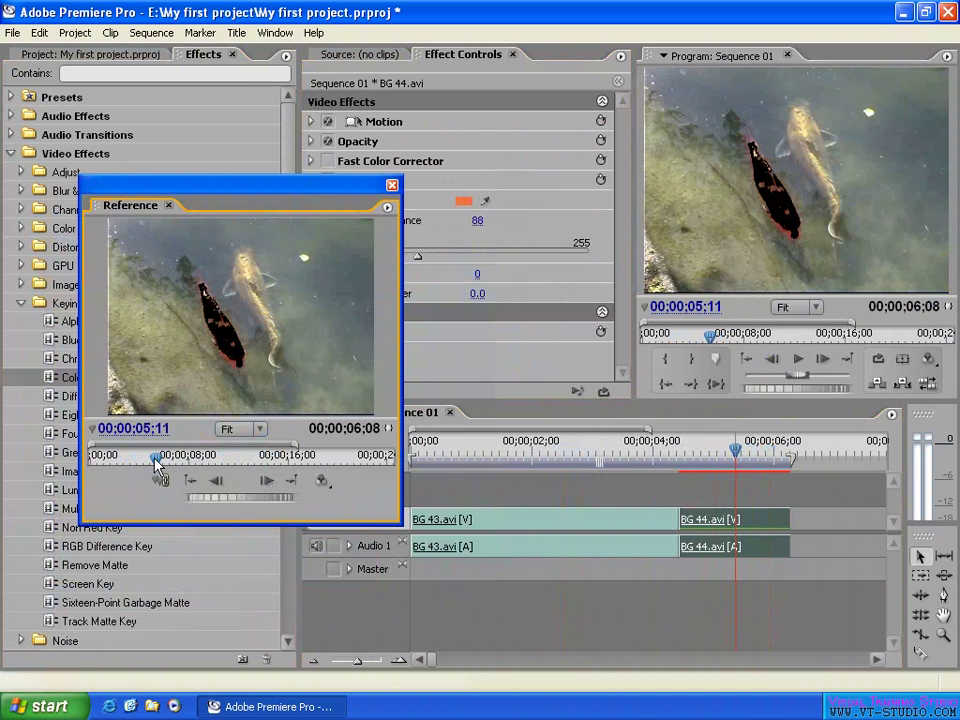
- Park the Reference monitor near 02;26 and move its window to uncover the effects list
mouse_move(155, 457)
mouse_down()
mouse_move(129, 456)
mouse_move(150, 460)
mouse_move(138, 463)
mouse_up()
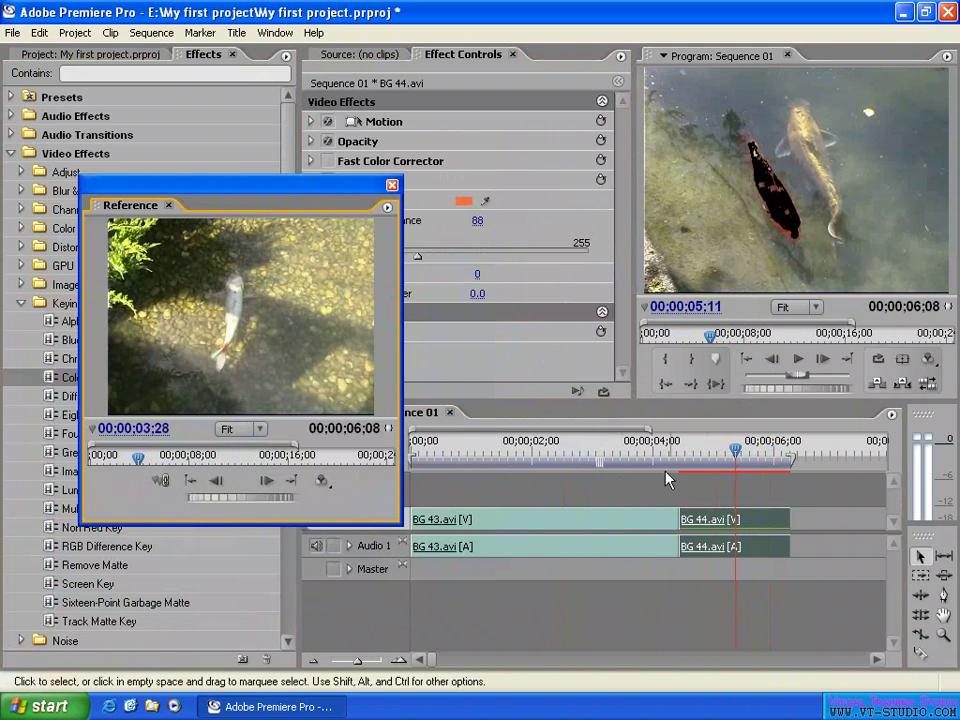
mouse_move(735, 450)
mouse_down()
mouse_move(726, 451)
mouse_move(745, 455)
mouse_up()
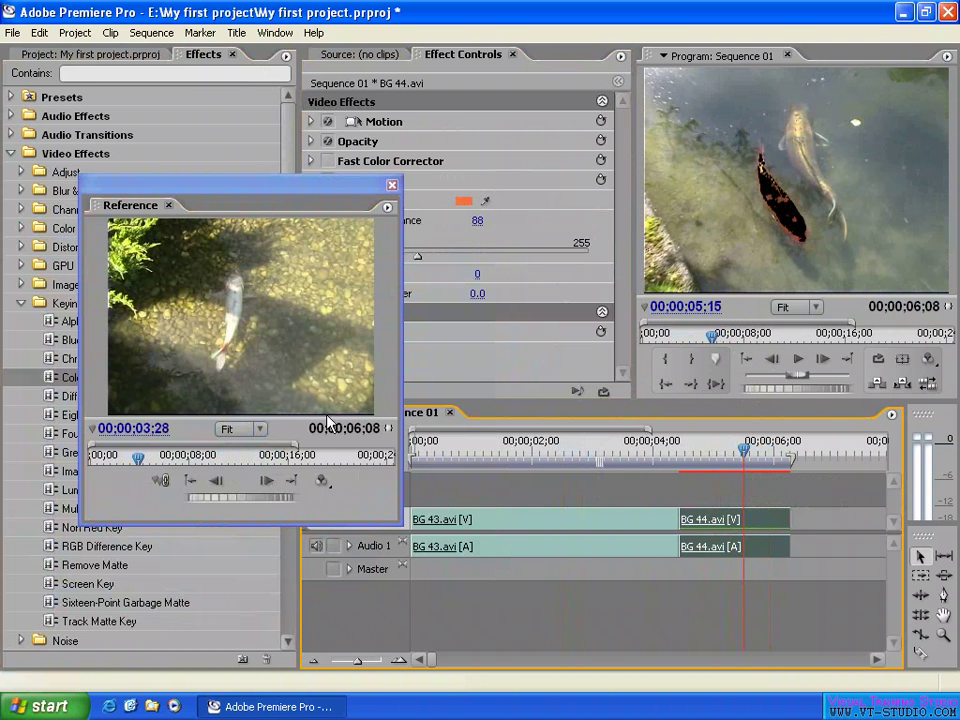
mouse_move(140, 462)
mouse_down()
mouse_move(118, 462)
mouse_move(156, 462)
mouse_move(143, 462)
mouse_up()
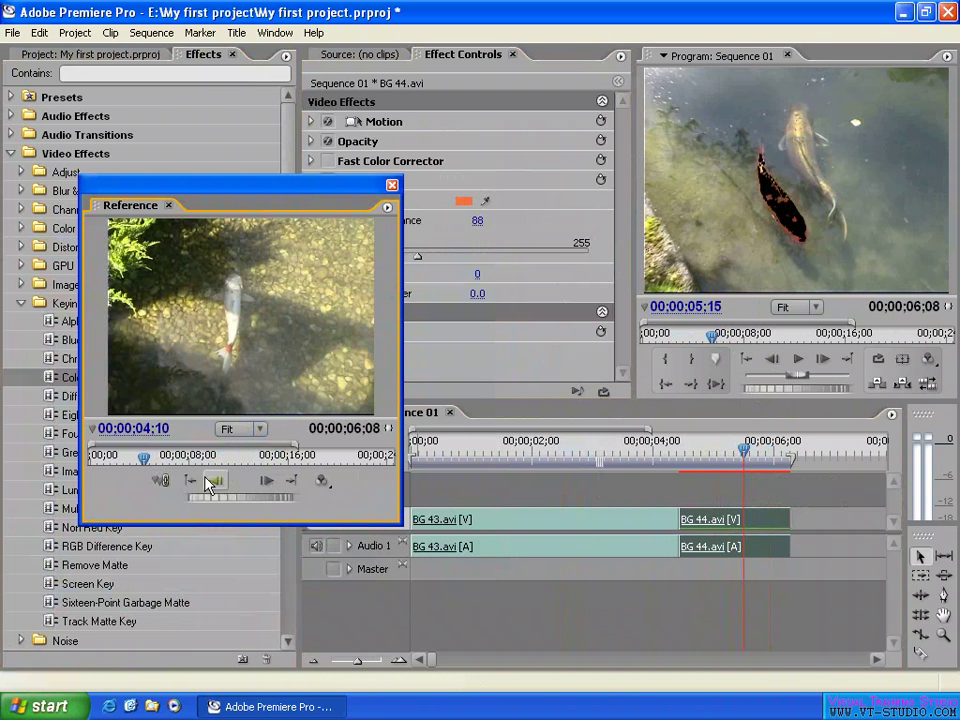
drag(145, 463, 124, 462)
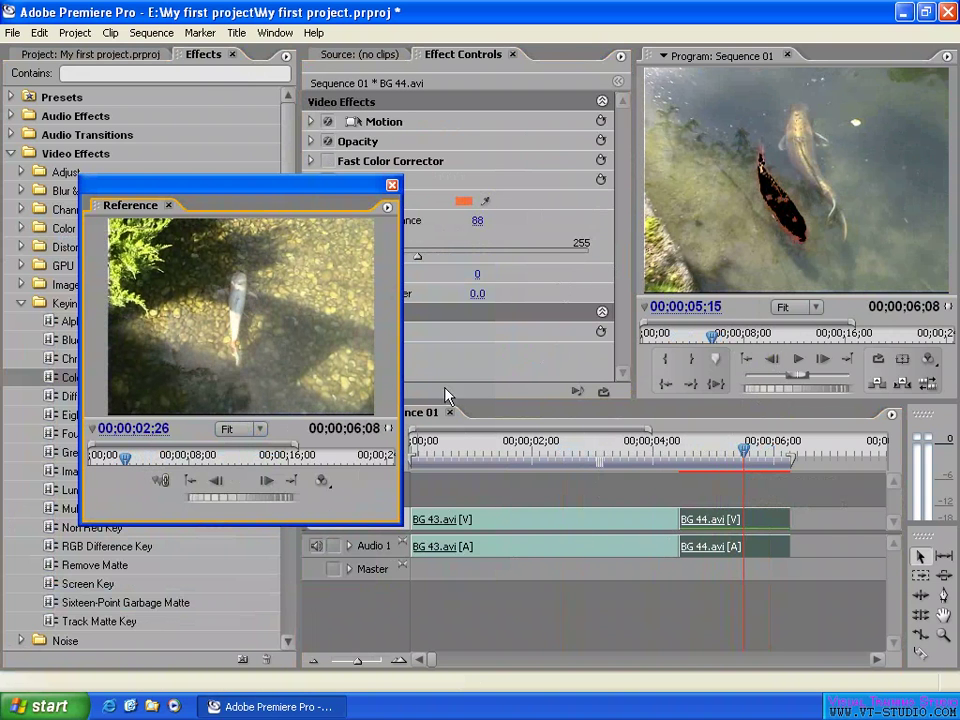
drag(360, 185, 585, 131)
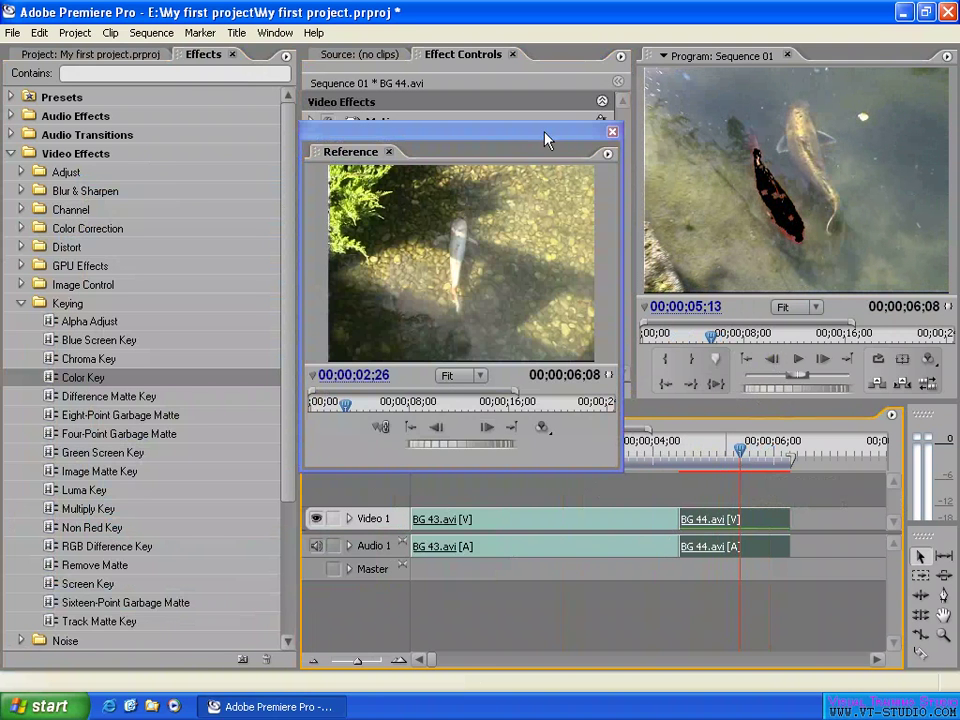
drag(546, 131, 522, 230)
- Switch off and collapse the Color Key effect on BG 44
click(327, 181)
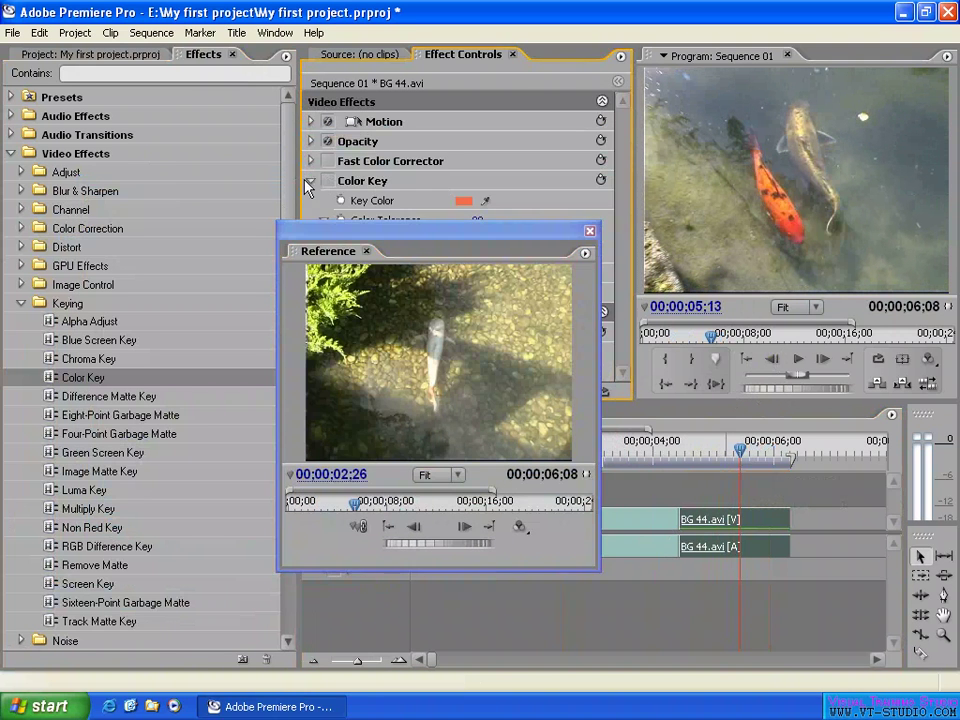
click(311, 180)
drag(481, 229, 481, 227)
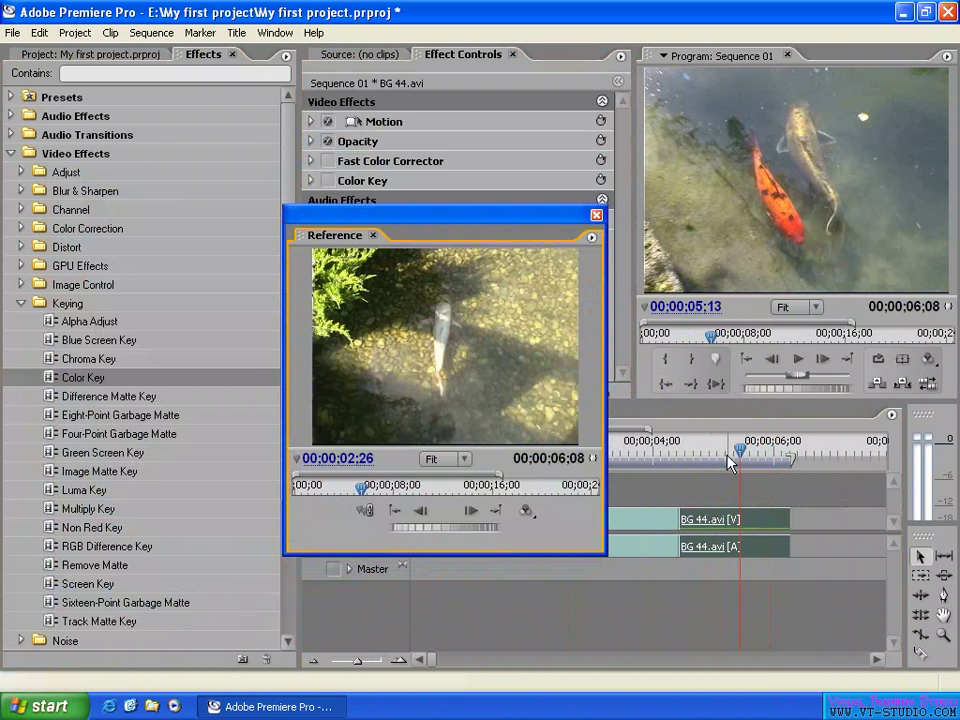
- Settle the Reference monitor on the white koi at 03;08 and the sequence at 05;09
drag(728, 462, 723, 462)
drag(421, 494, 342, 489)
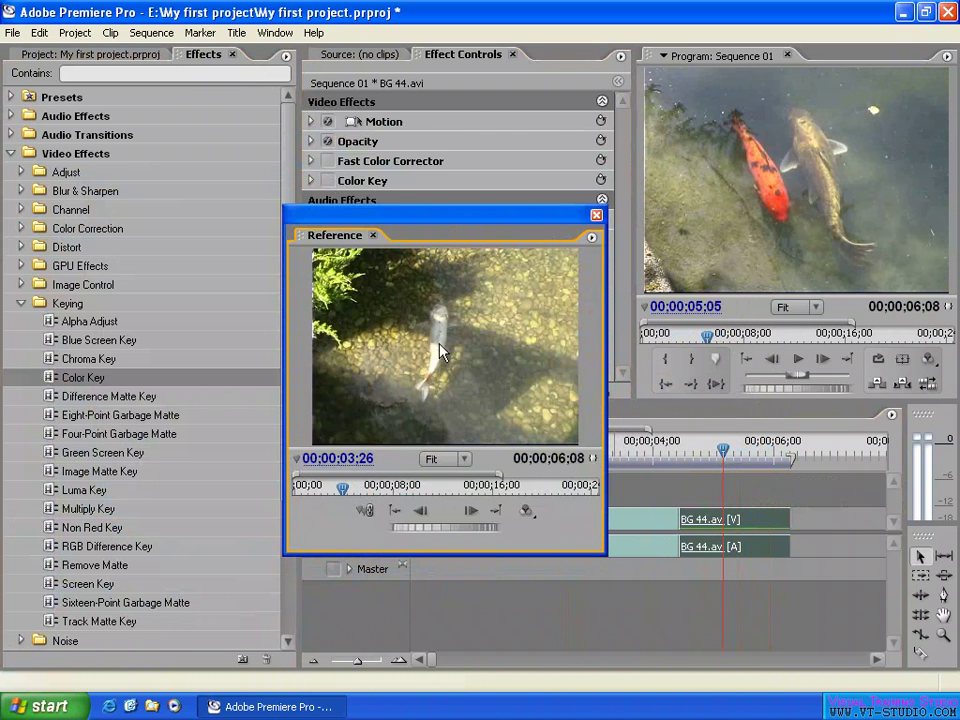
mouse_move(342, 490)
mouse_down()
mouse_move(333, 489)
mouse_move(357, 490)
mouse_move(334, 489)
mouse_up()
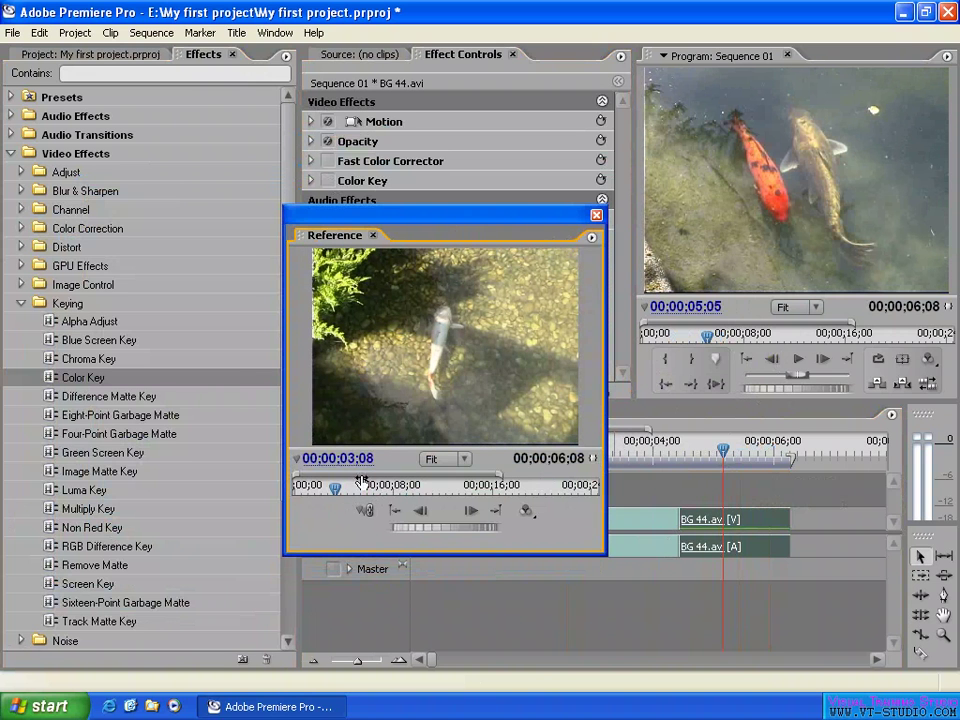
drag(487, 218, 442, 266)
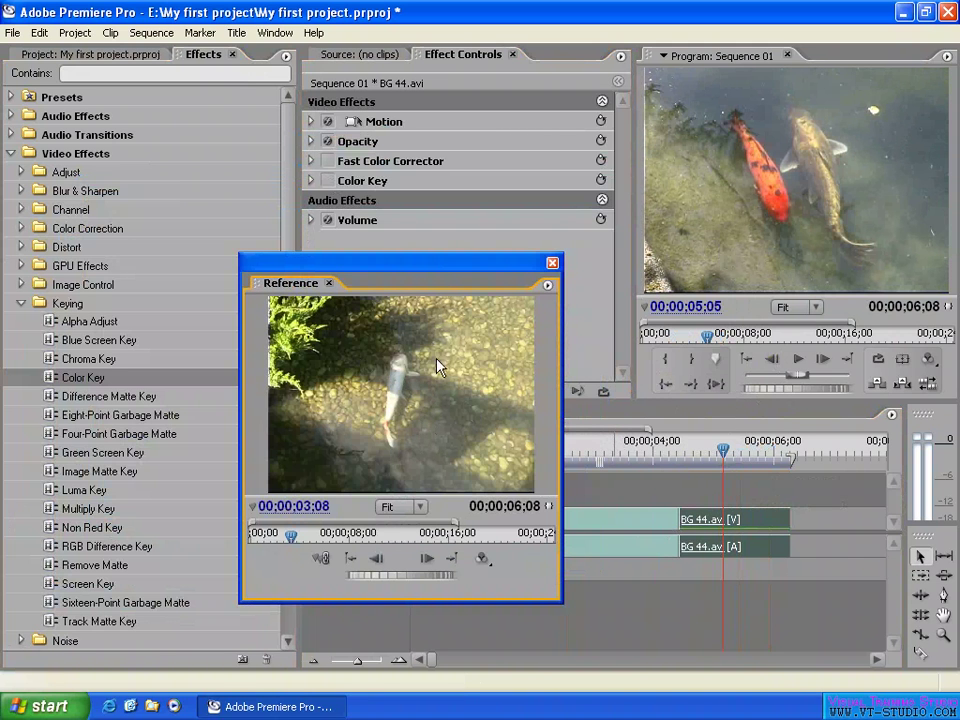
drag(606, 455, 600, 456)
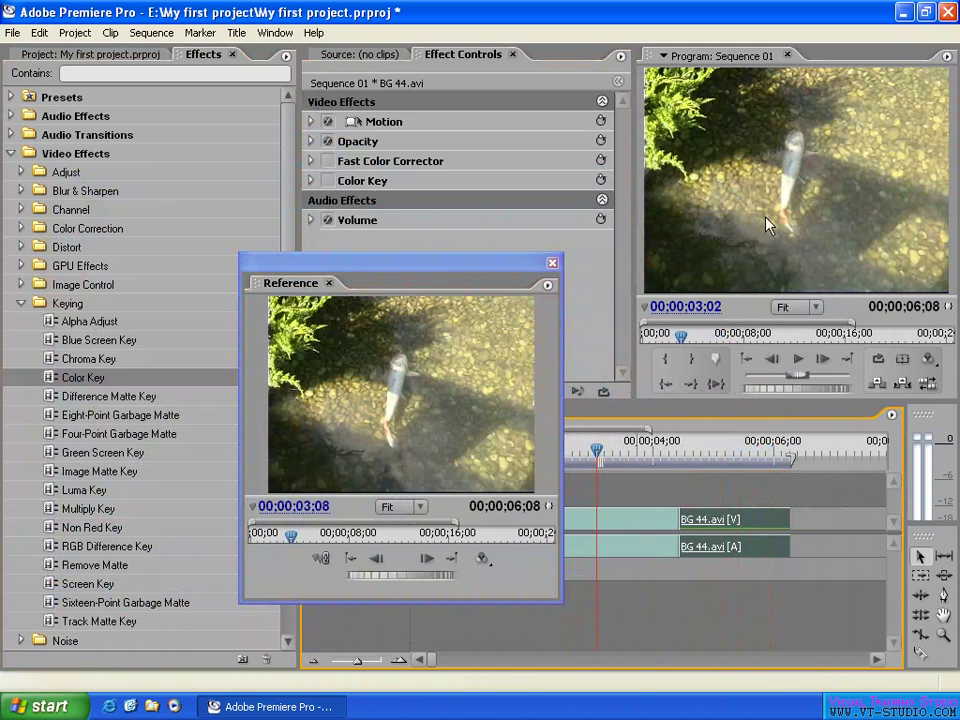
click(731, 452)
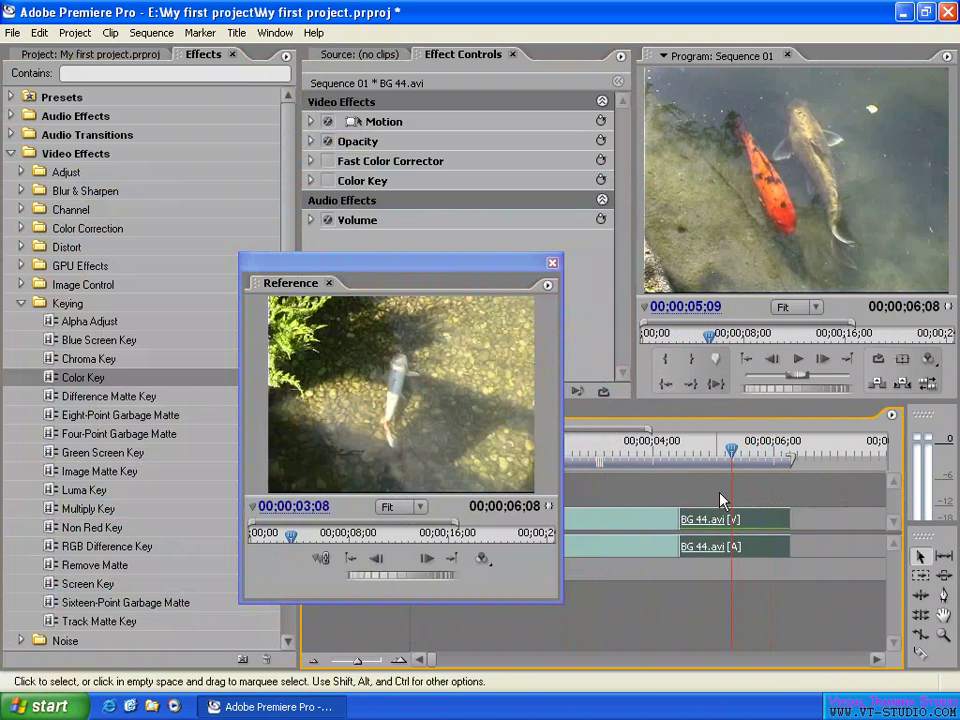
- Collapse Keying and drag Color Match from Image Control onto BG 44.avi
click(22, 304)
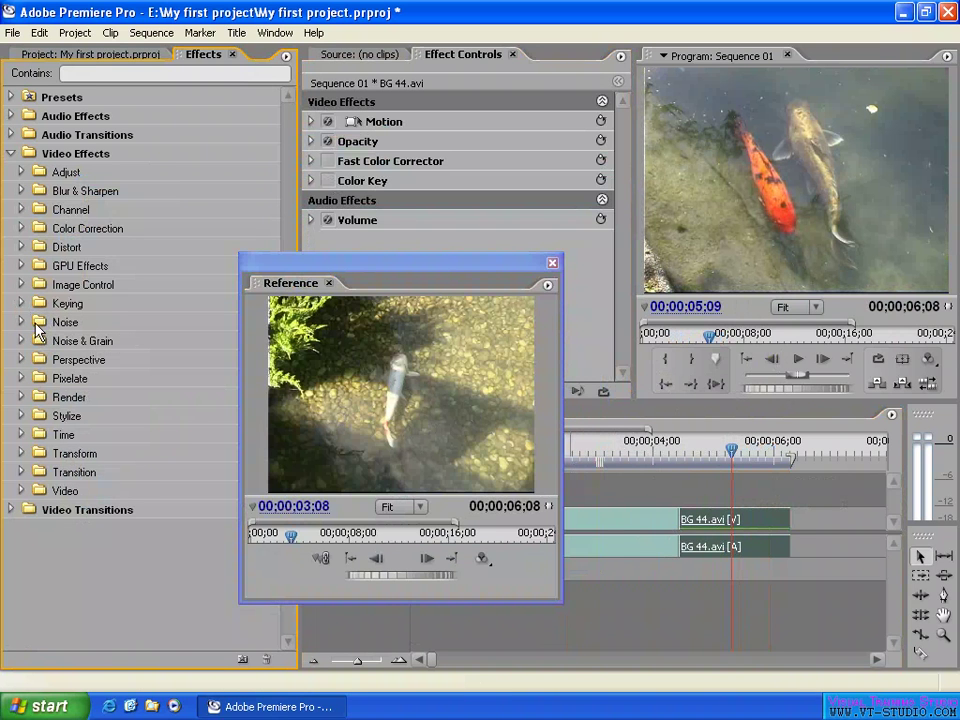
click(22, 285)
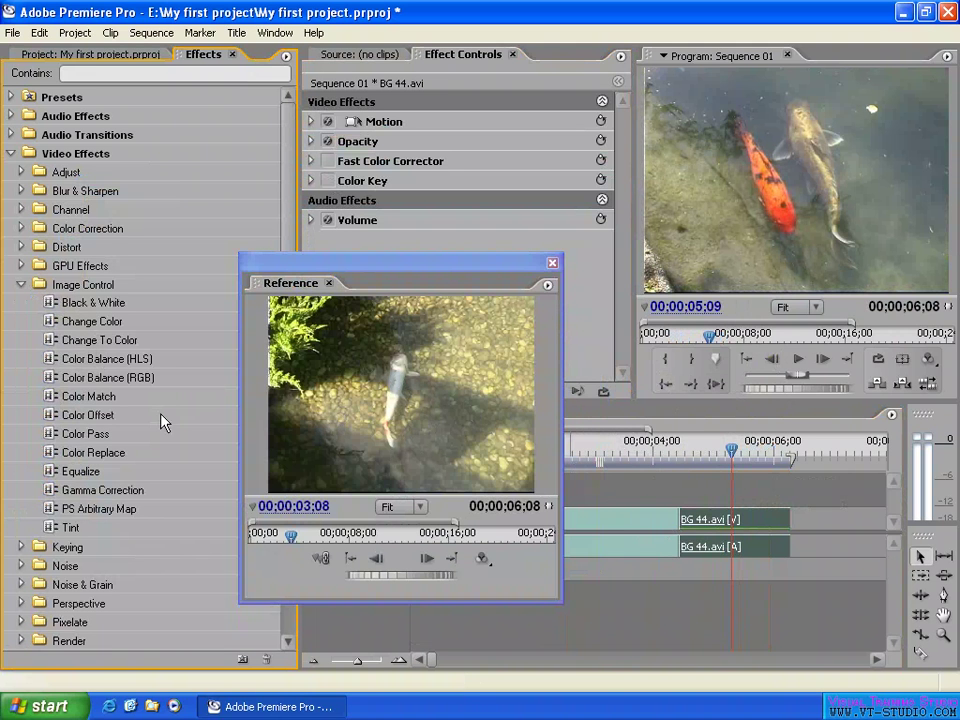
click(130, 400)
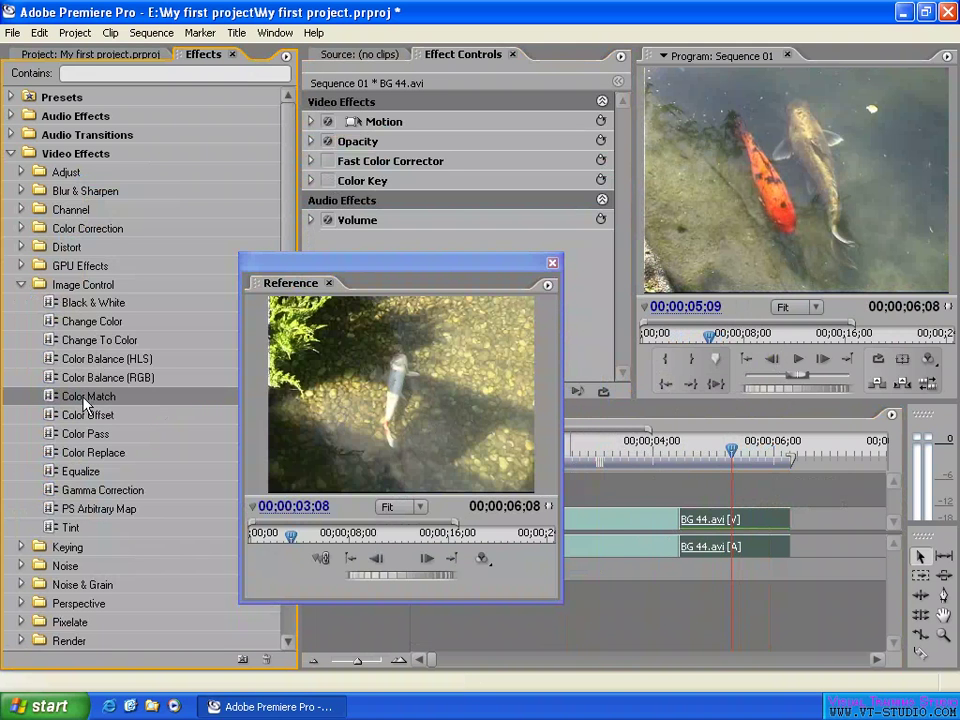
drag(75, 396, 730, 522)
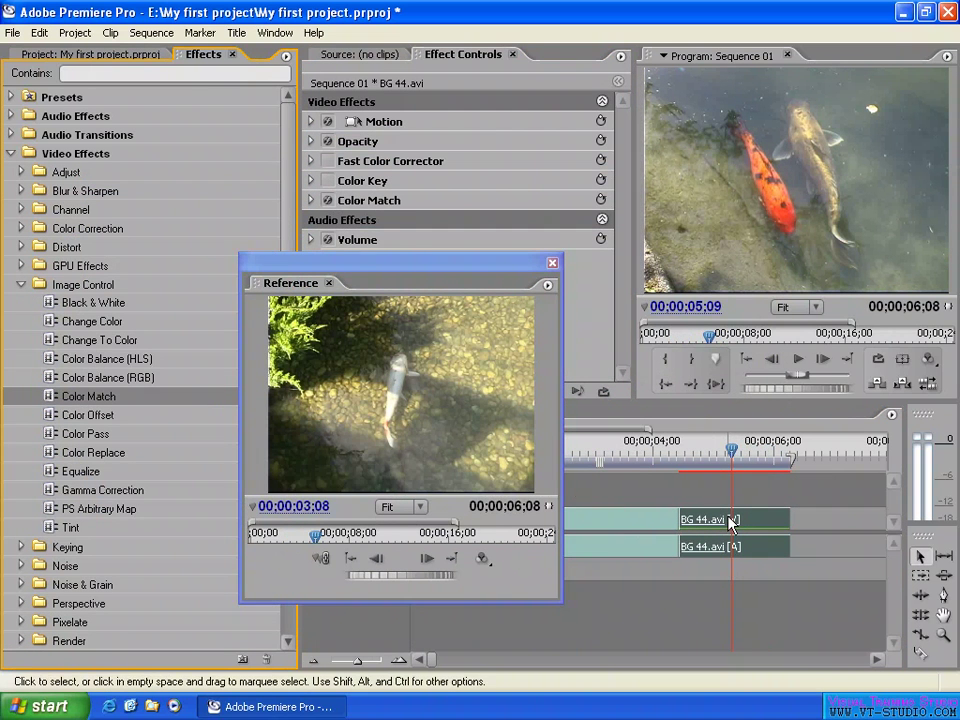
- Move the Reference window aside and expand Color Match to show Method HSL and its swatches
drag(436, 272, 318, 314)
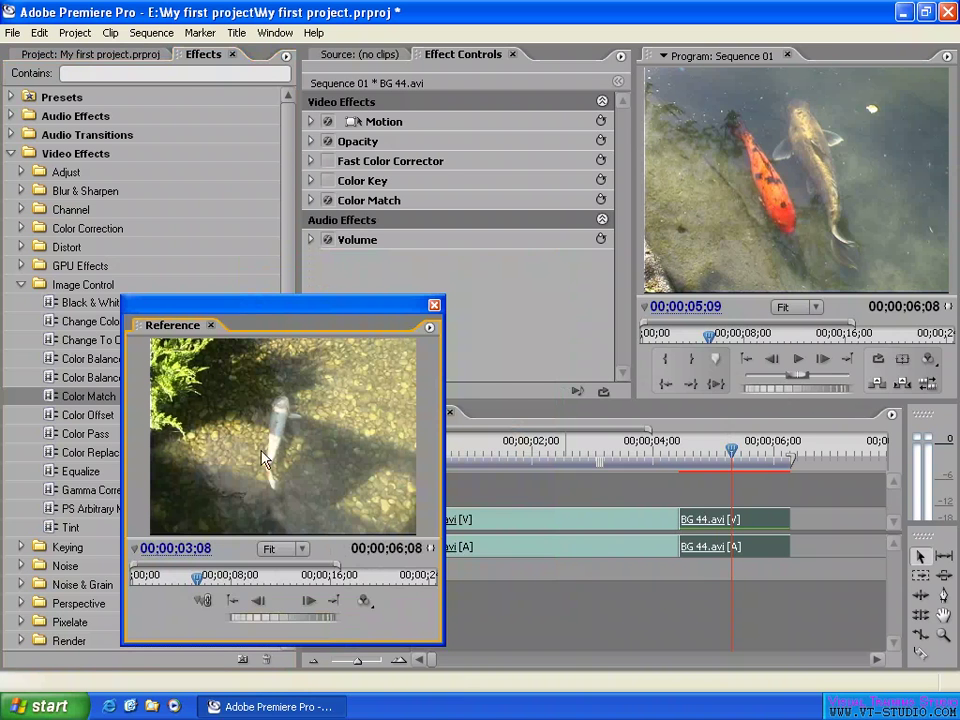
click(311, 200)
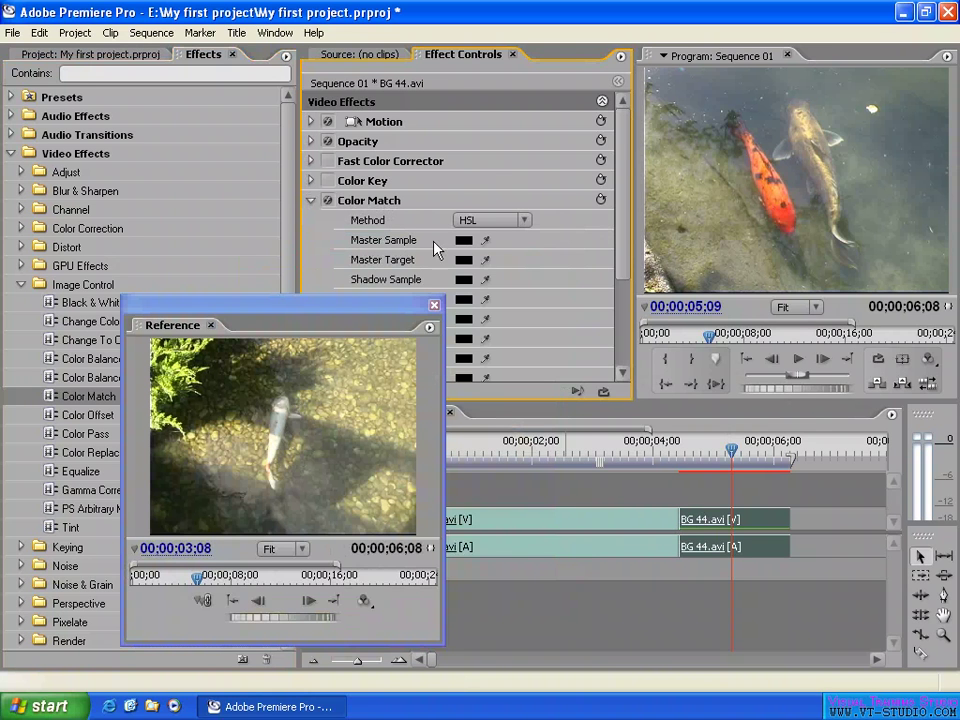
- Eyedrop the red koi as Master Sample and the reference koi's grey near 03;01 as Master Target
drag(488, 247, 789, 218)
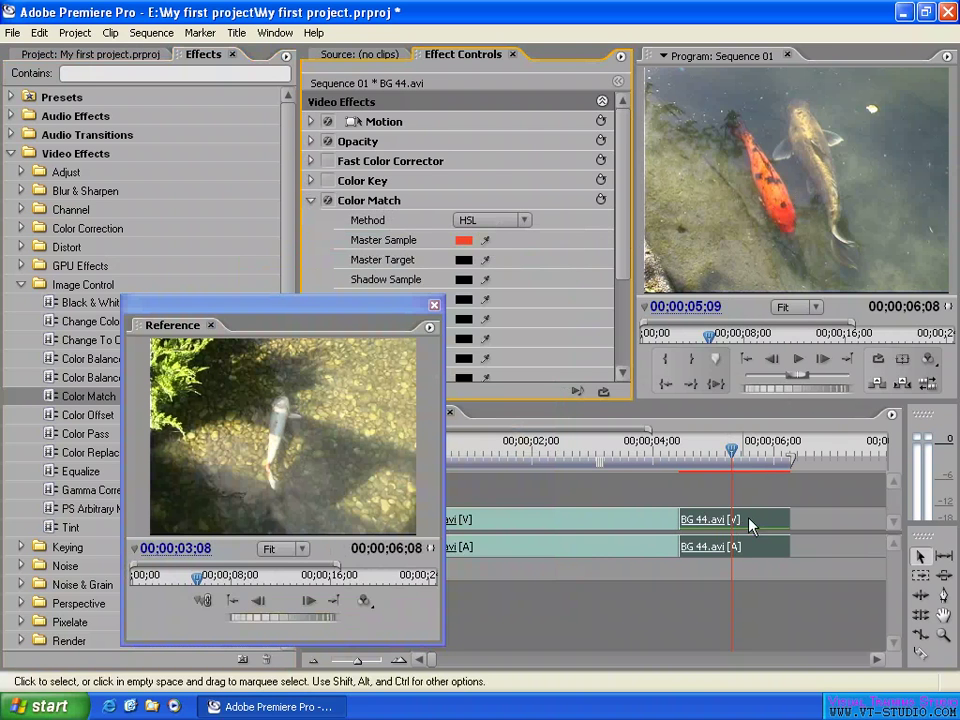
drag(198, 583, 170, 582)
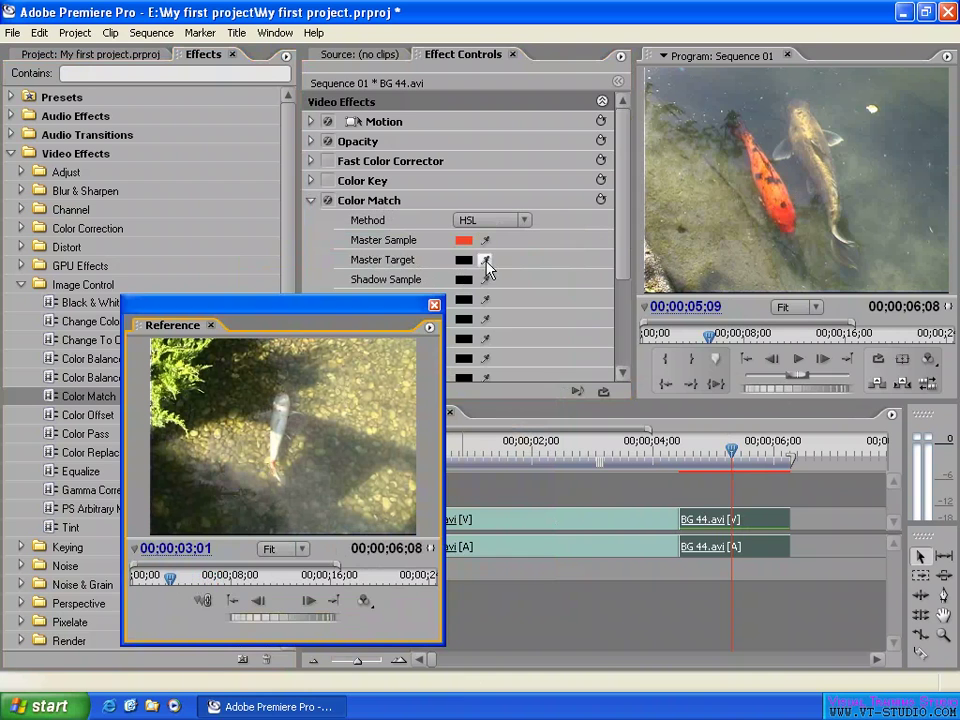
drag(486, 259, 281, 425)
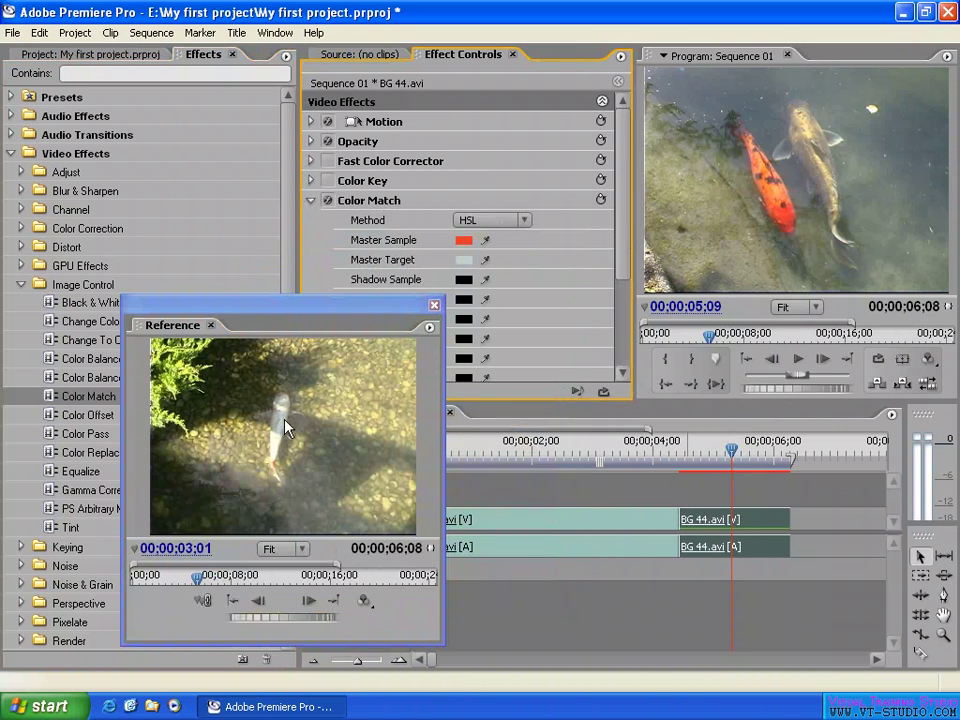
- With the reference at about 03;28, eyedrop dark areas for Shadow Sample and Shadow Target
drag(197, 578, 178, 586)
drag(351, 317, 304, 317)
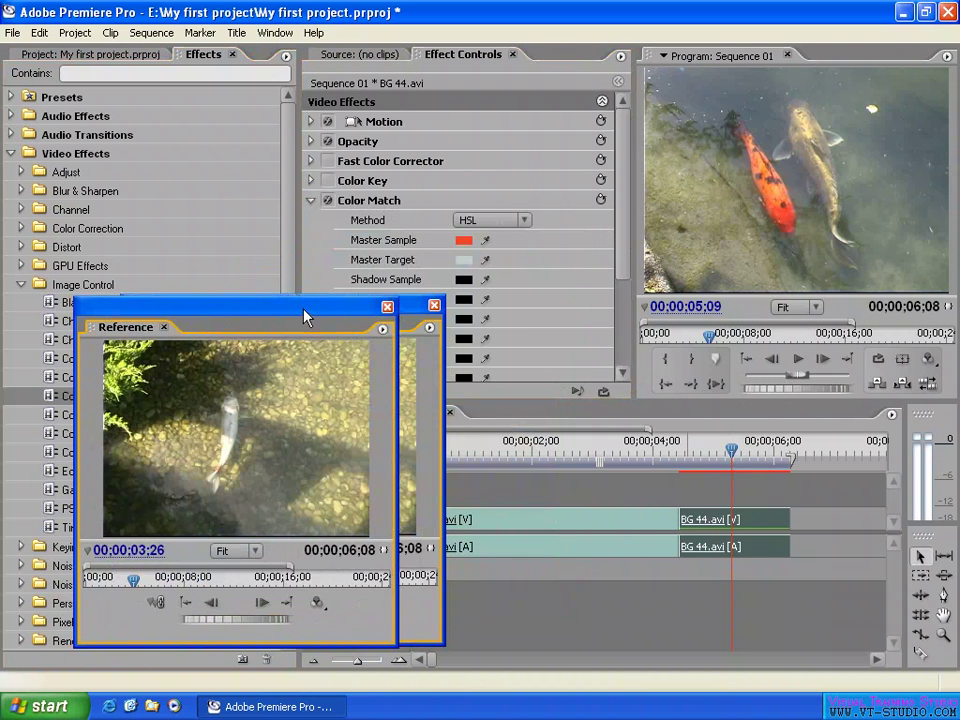
drag(484, 279, 753, 88)
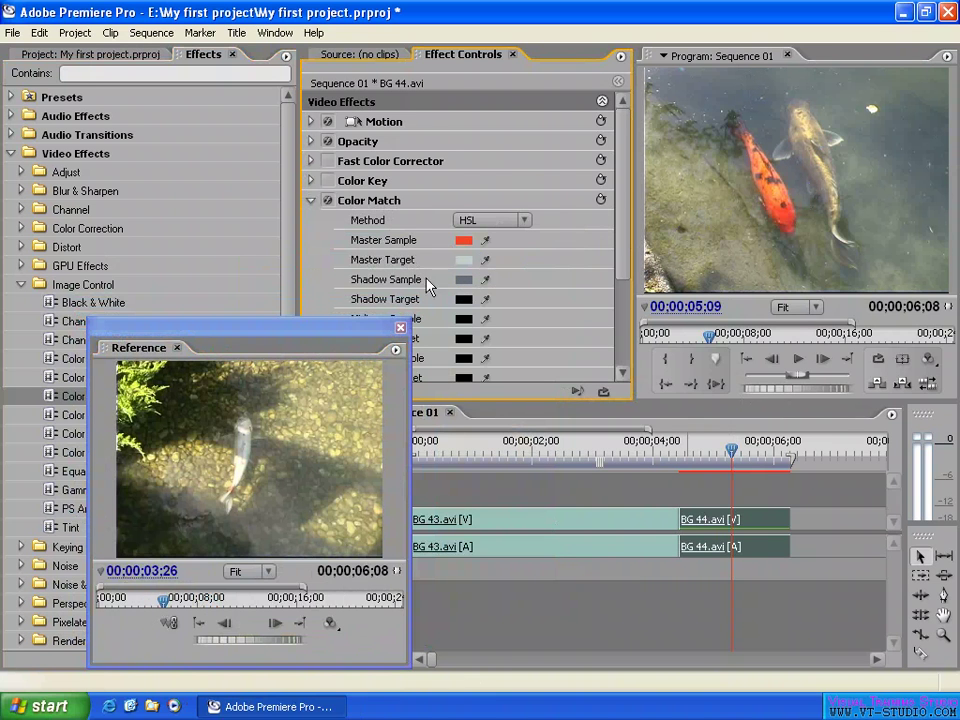
drag(486, 300, 316, 470)
mouse_move(624, 214)
mouse_down()
mouse_move(624, 264)
mouse_move(624, 213)
mouse_up()
- Collapse Color Match, gang both monitors, and move them to 00;00;05;03
click(311, 197)
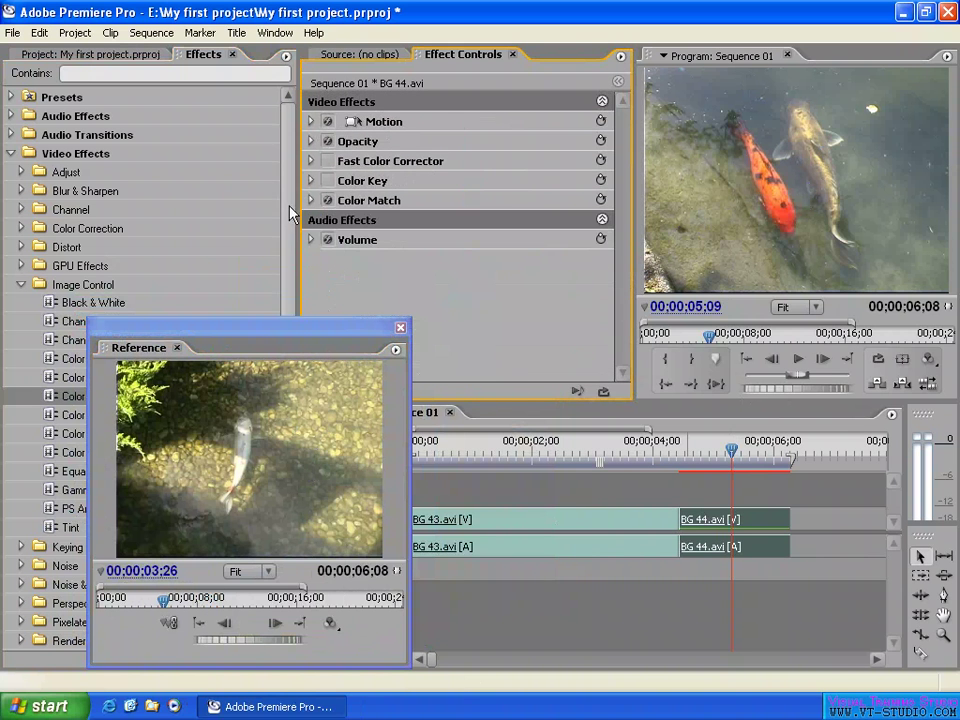
drag(333, 362, 447, 194)
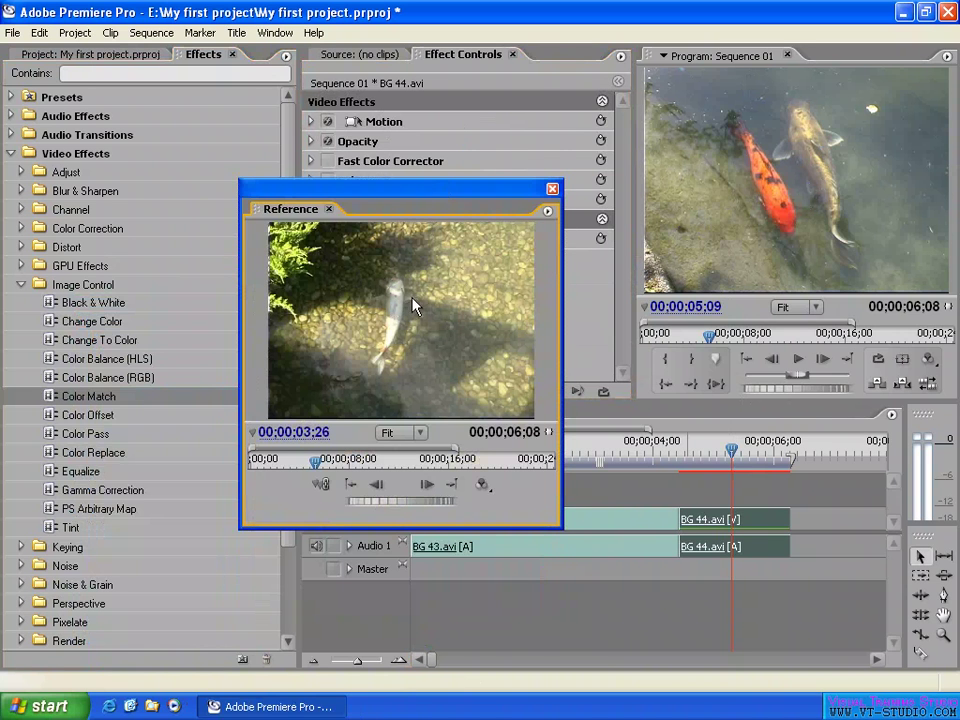
click(322, 486)
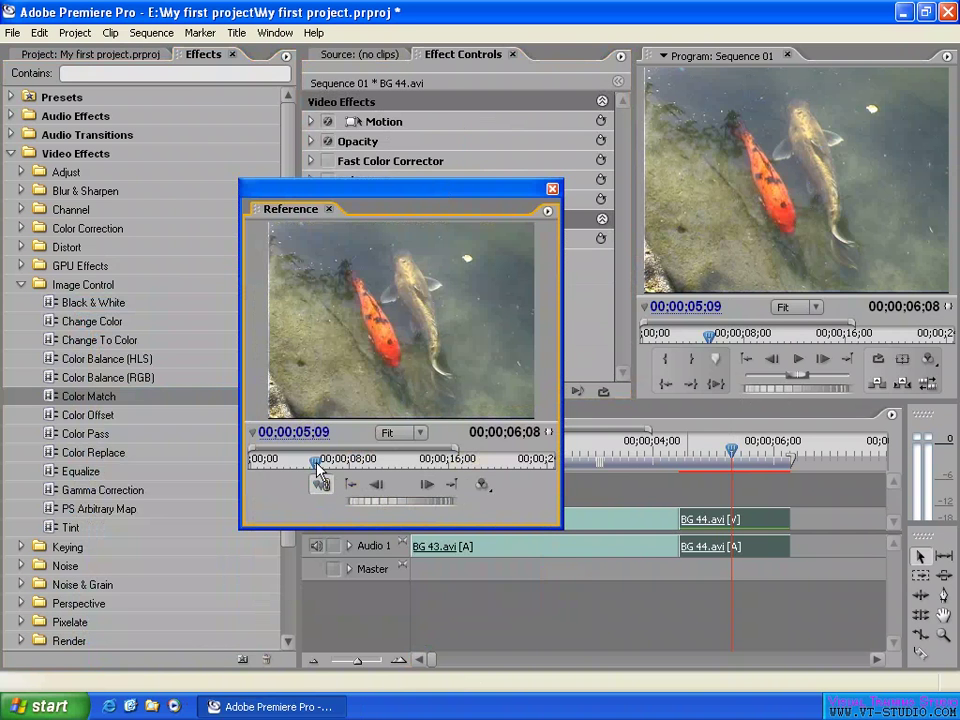
mouse_move(315, 464)
mouse_down()
mouse_move(292, 464)
mouse_move(306, 464)
mouse_up()
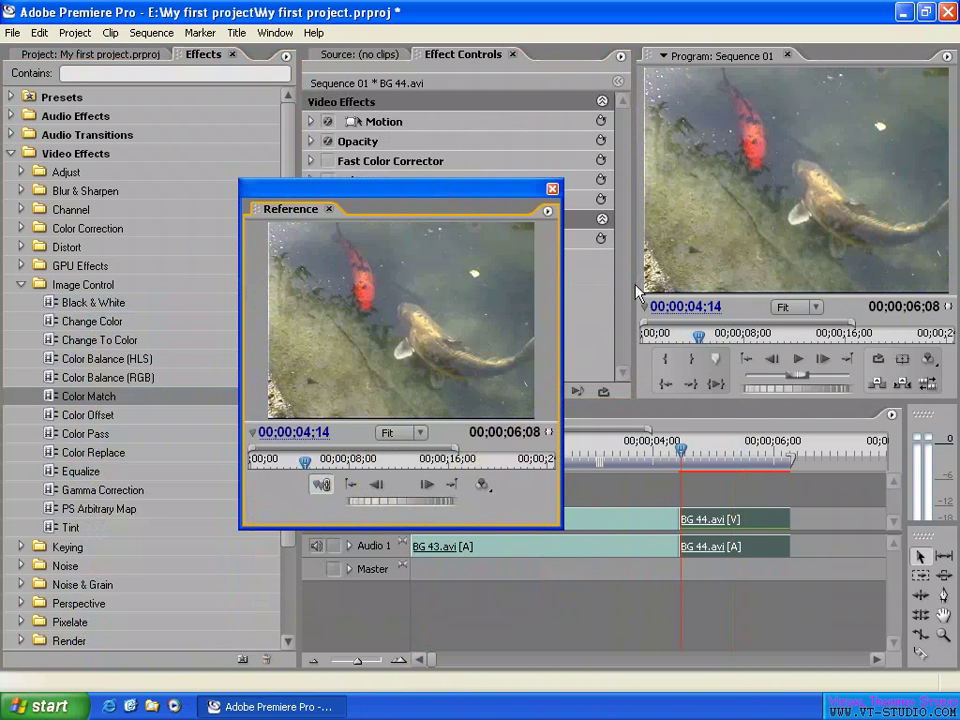
drag(705, 455, 745, 448)
click(703, 336)
drag(702, 340, 707, 336)
- Ungang the Reference monitor and drag it back to 00;00;03;05
click(325, 488)
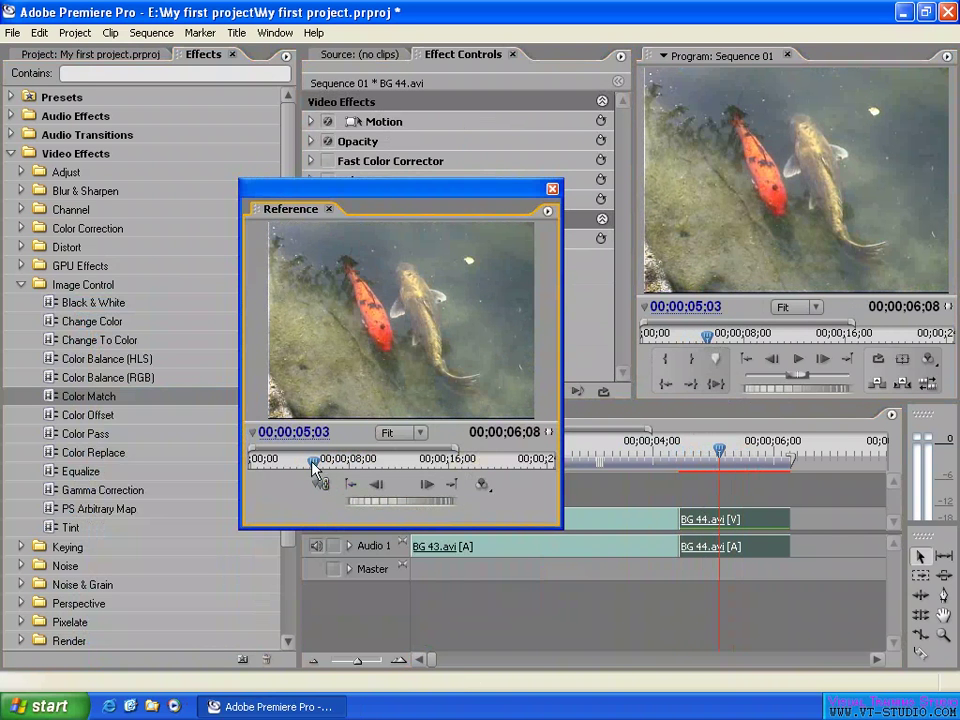
mouse_move(313, 461)
mouse_down()
mouse_move(286, 462)
mouse_move(300, 463)
mouse_up()
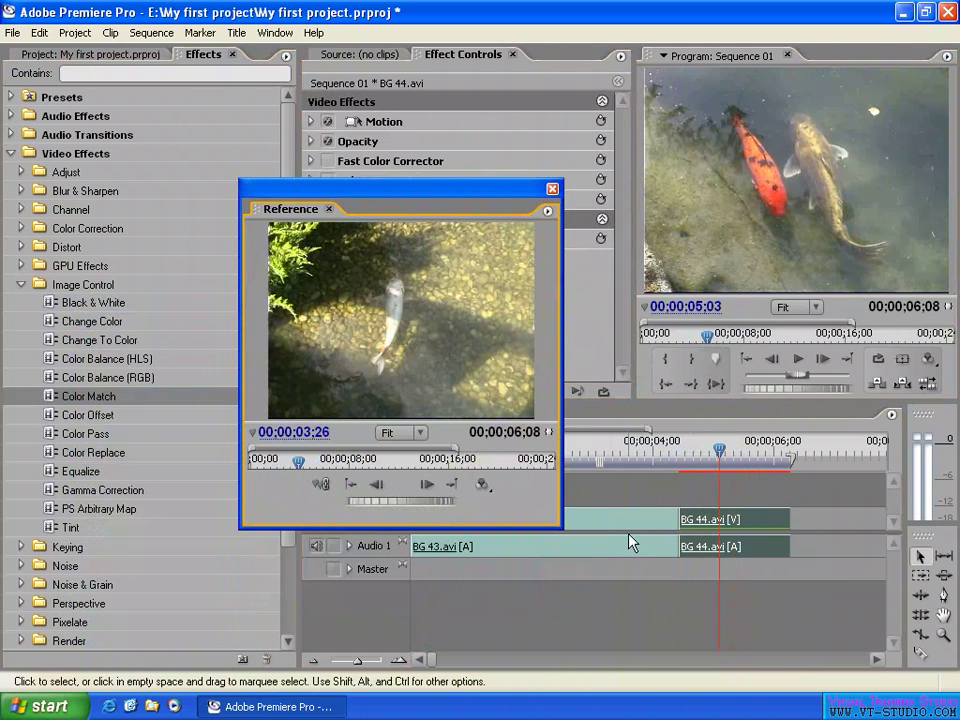
drag(298, 461, 289, 458)
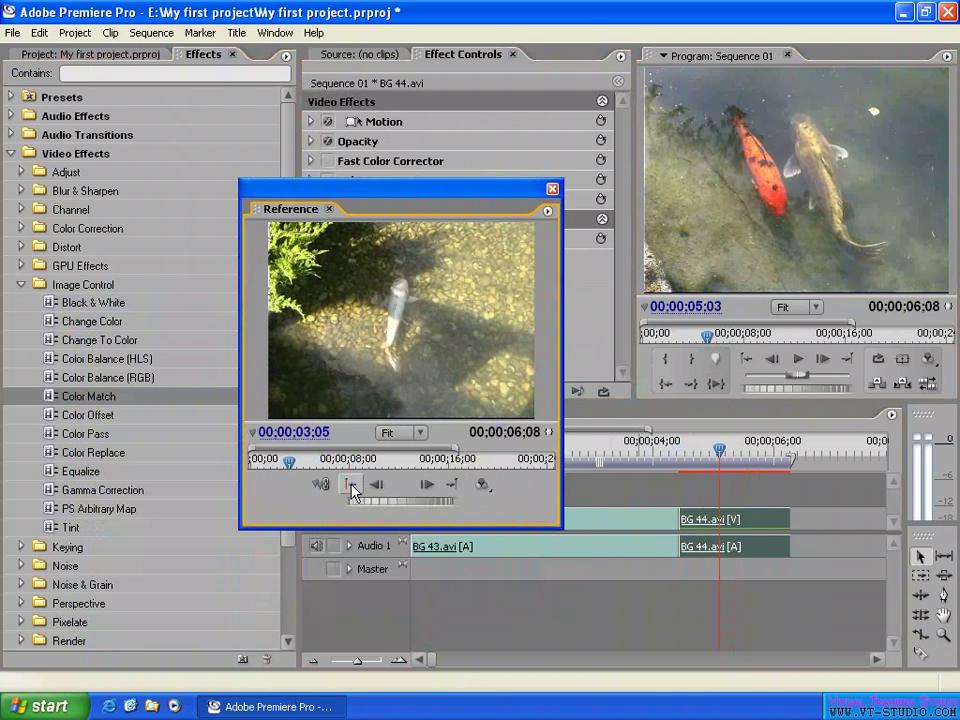
- Raise the Reference window and jump the Reference monitor to the next edit point
click(351, 486)
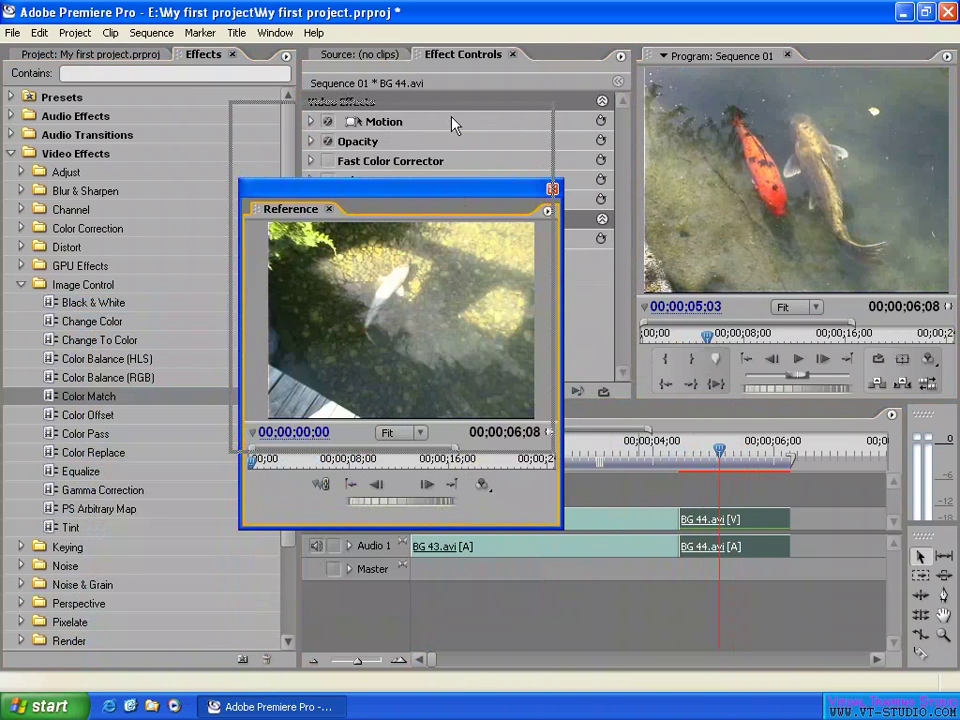
drag(476, 204, 466, 118)
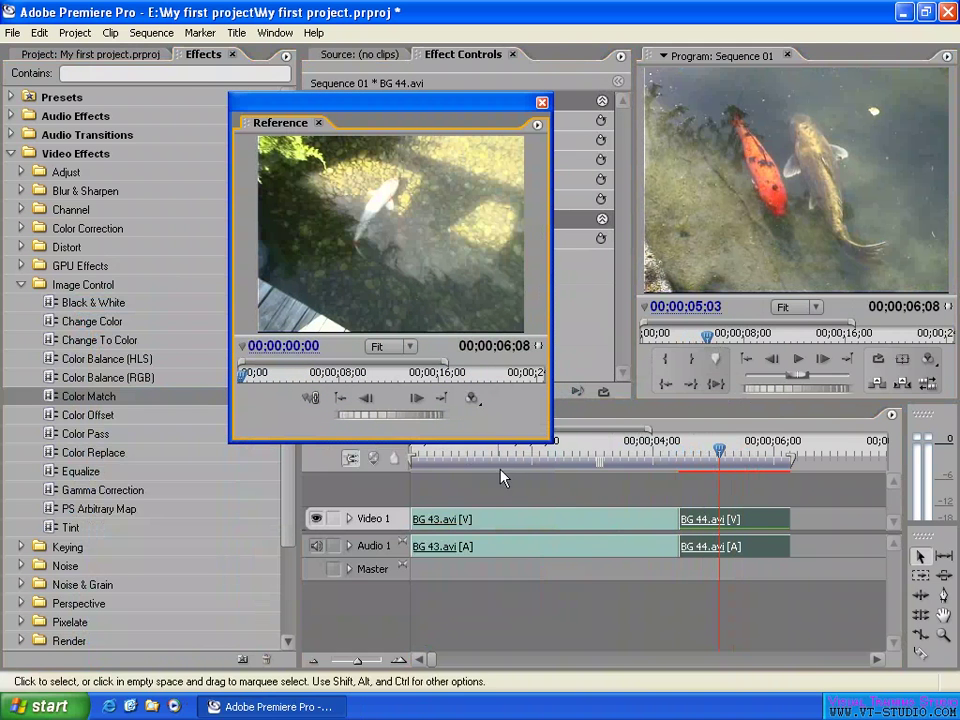
click(444, 400)
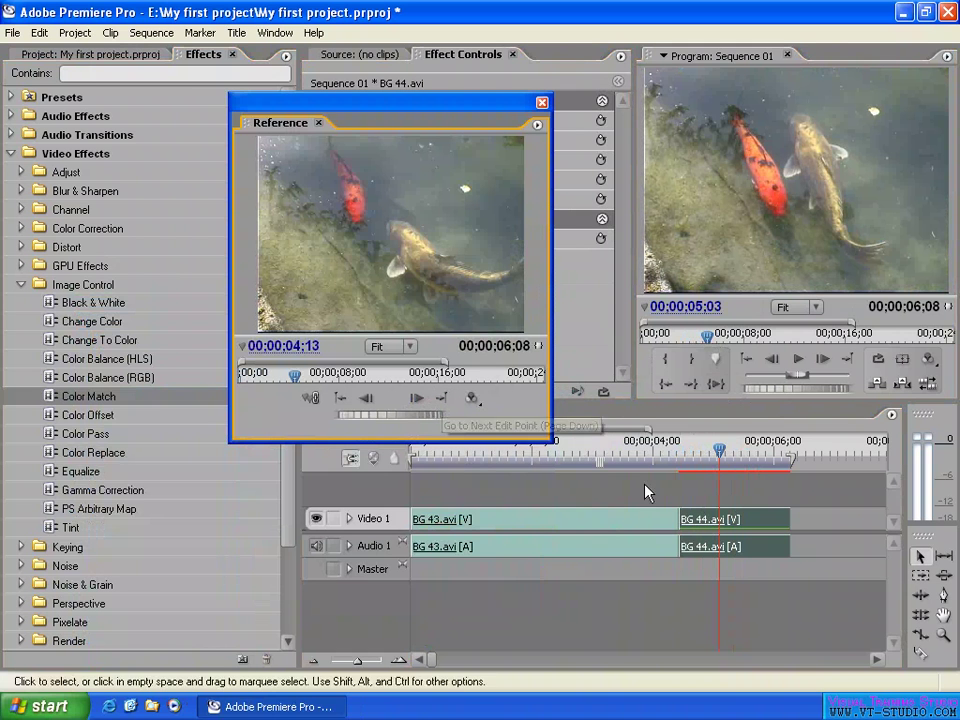
- Gang the Reference to the Program and move both between edit points, including 00;00;04;13
click(312, 398)
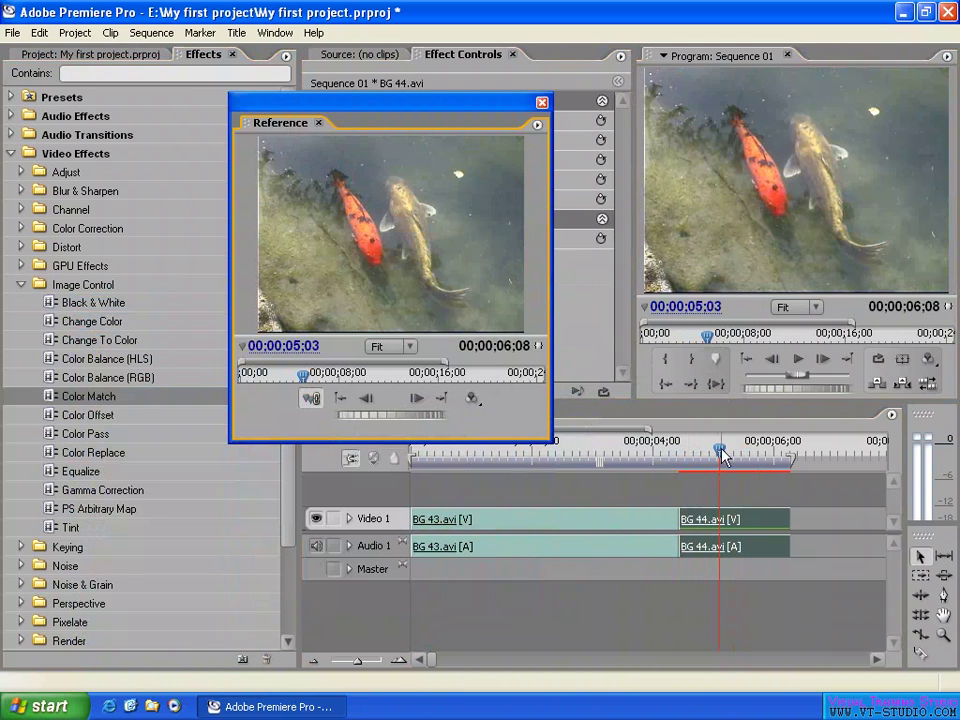
click(341, 399)
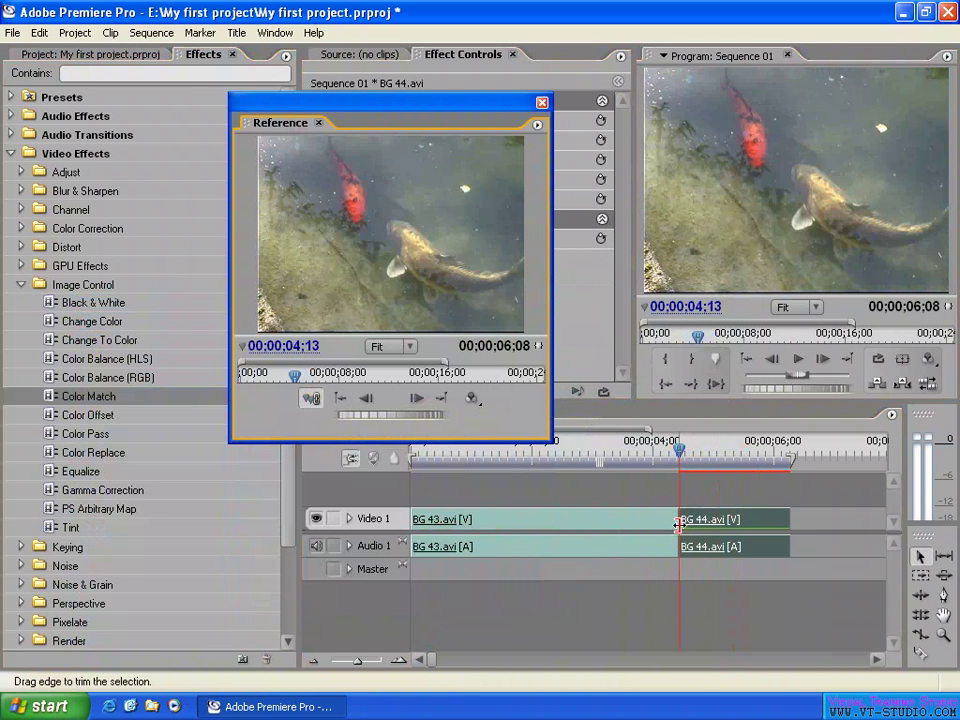
click(340, 399)
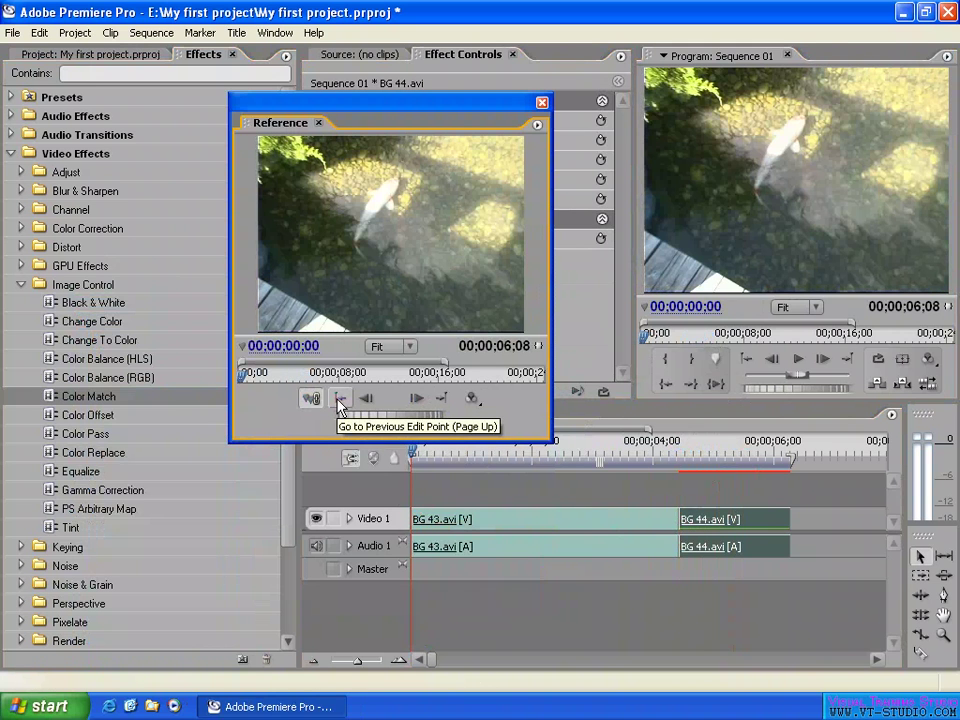
click(441, 399)
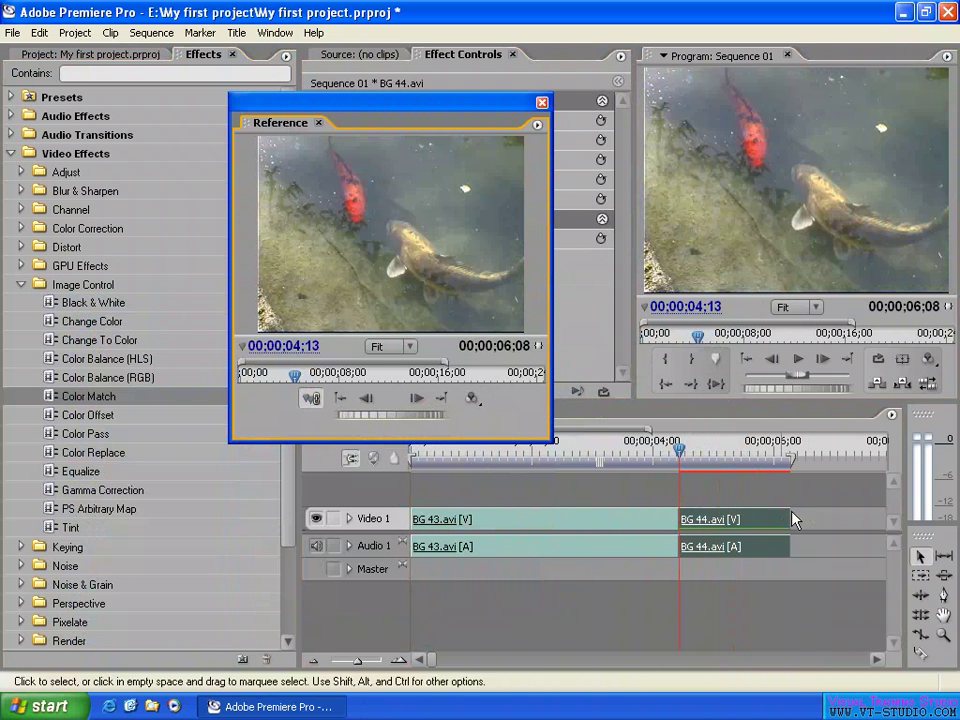
click(441, 399)
- Return both monitors to the 04;13 edit point and step back five frames
click(746, 358)
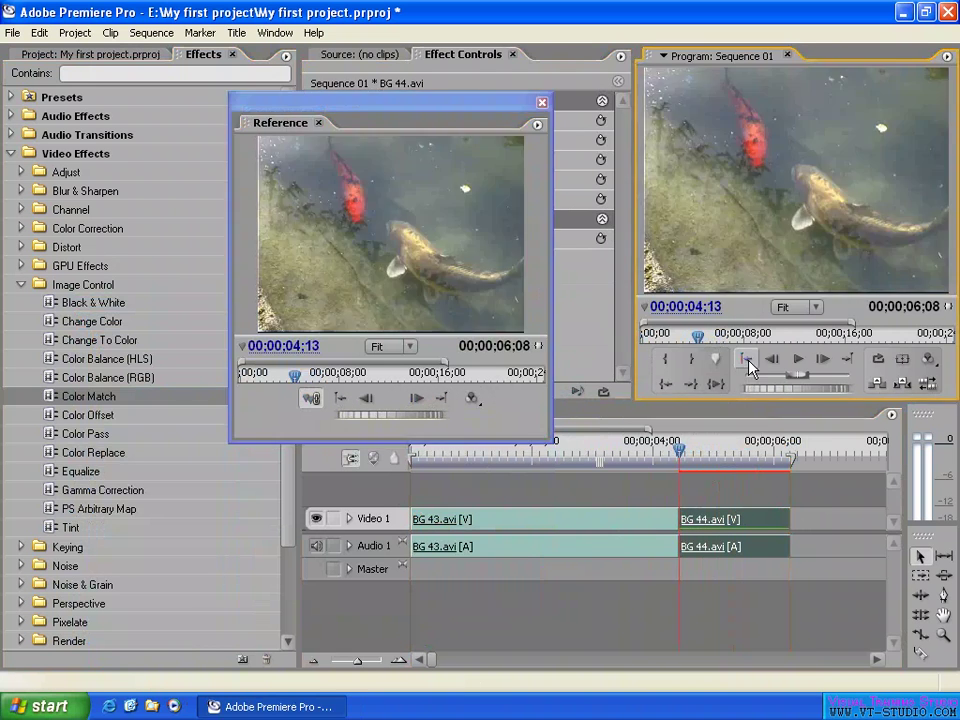
click(847, 358)
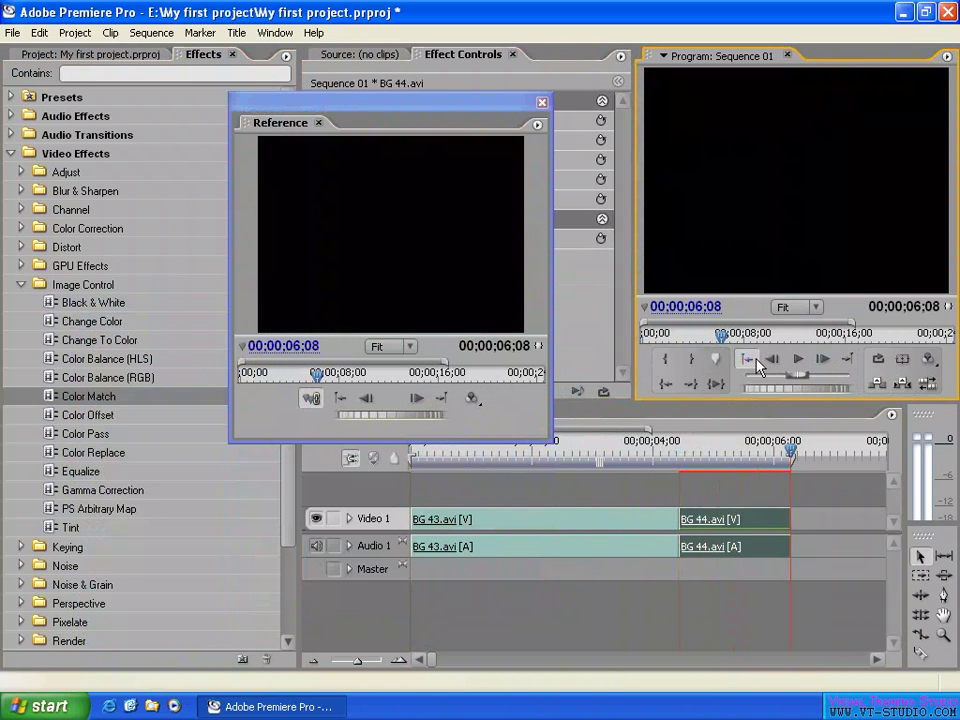
click(748, 360)
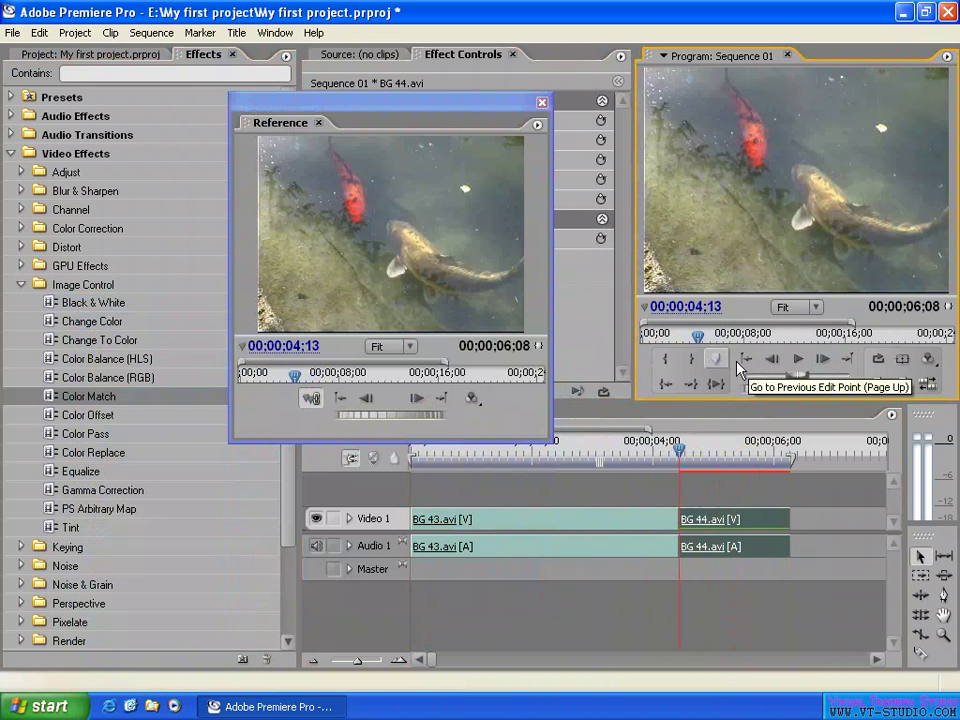
click(369, 400)
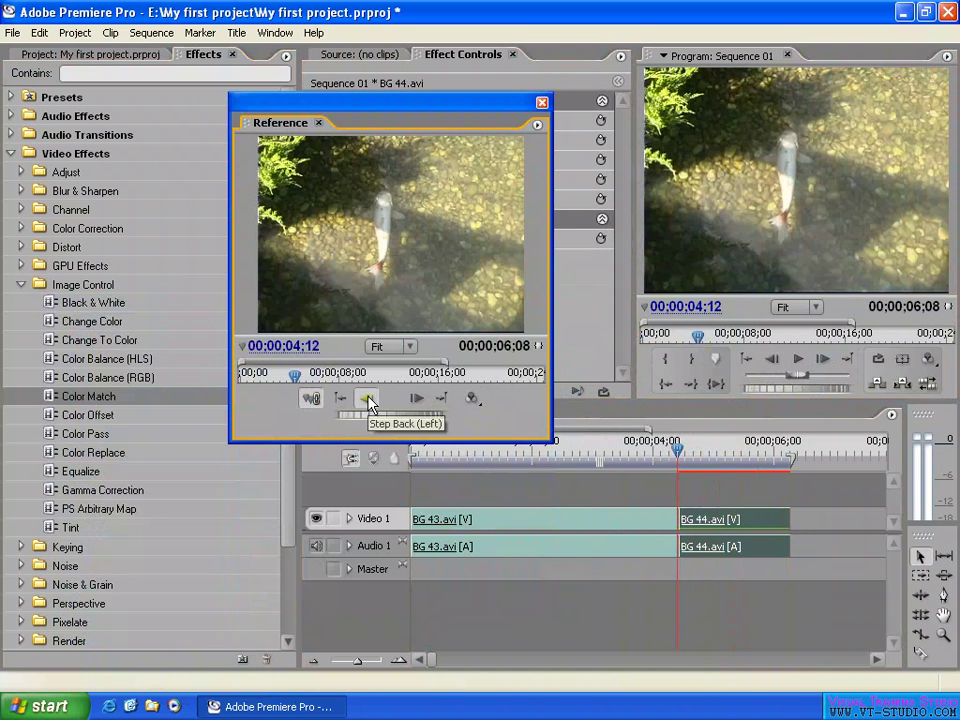
click(369, 400)
click(369, 400)
click(369, 400)
click(369, 400)
click(369, 400)
click(369, 400)
click(369, 400)
click(369, 400)
click(369, 400)
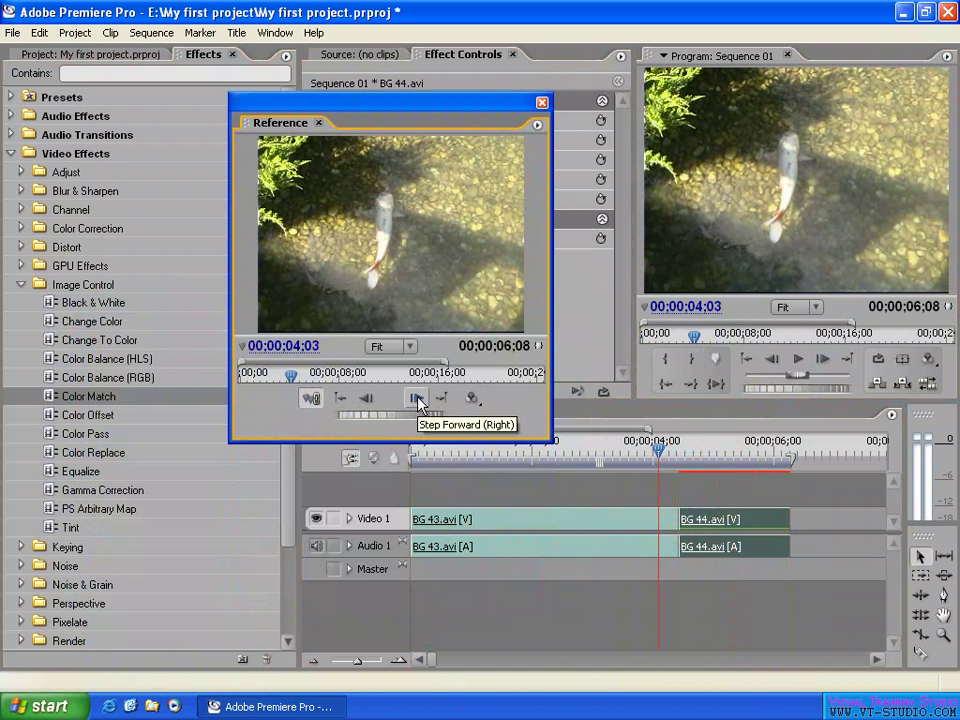
- Step both monitors forward thirteen frames into BG 44.avi, ending at 00;00;04;23
click(416, 399)
click(416, 399)
click(416, 399)
click(416, 399)
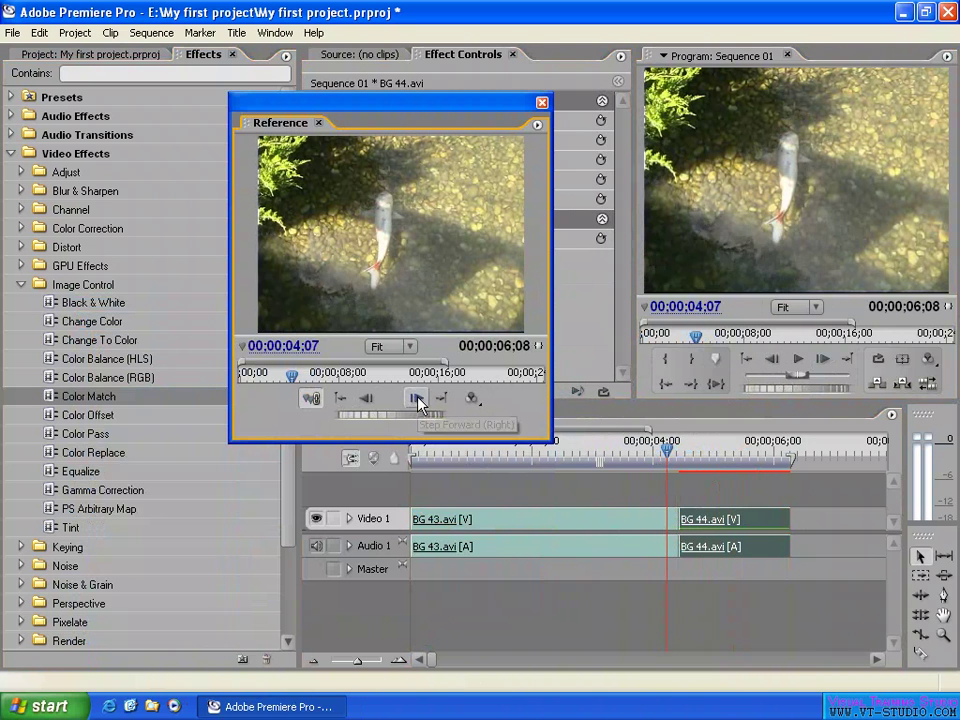
click(416, 399)
click(416, 399)
click(416, 399)
click(416, 399)
click(416, 399)
click(416, 399)
click(416, 399)
click(416, 399)
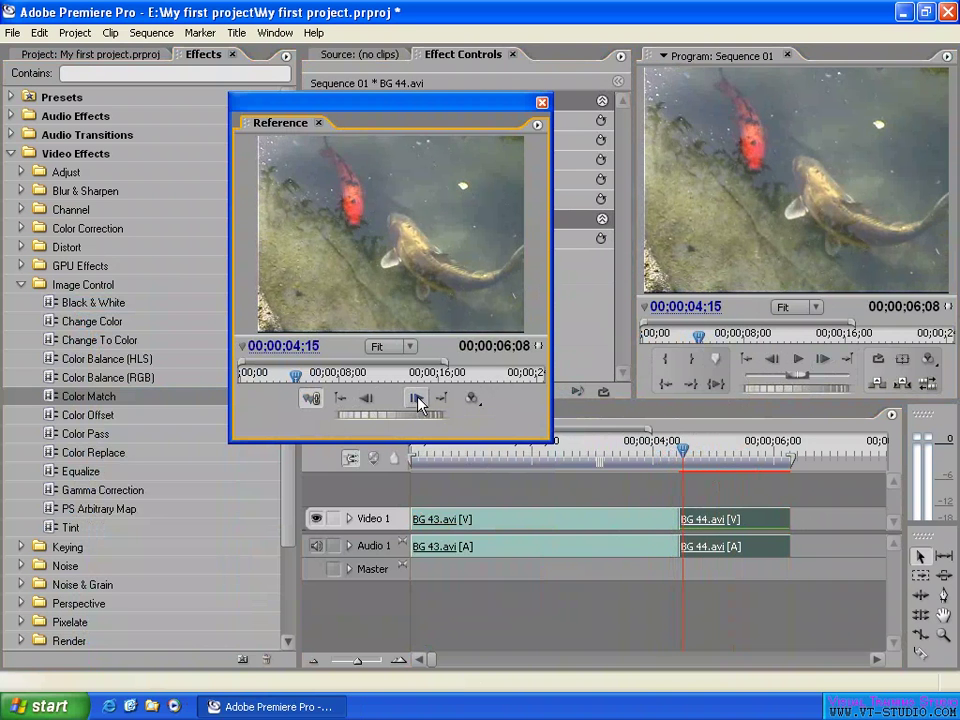
click(416, 399)
click(416, 399)
click(416, 399)
click(416, 399)
click(416, 399)
click(416, 399)
click(416, 399)
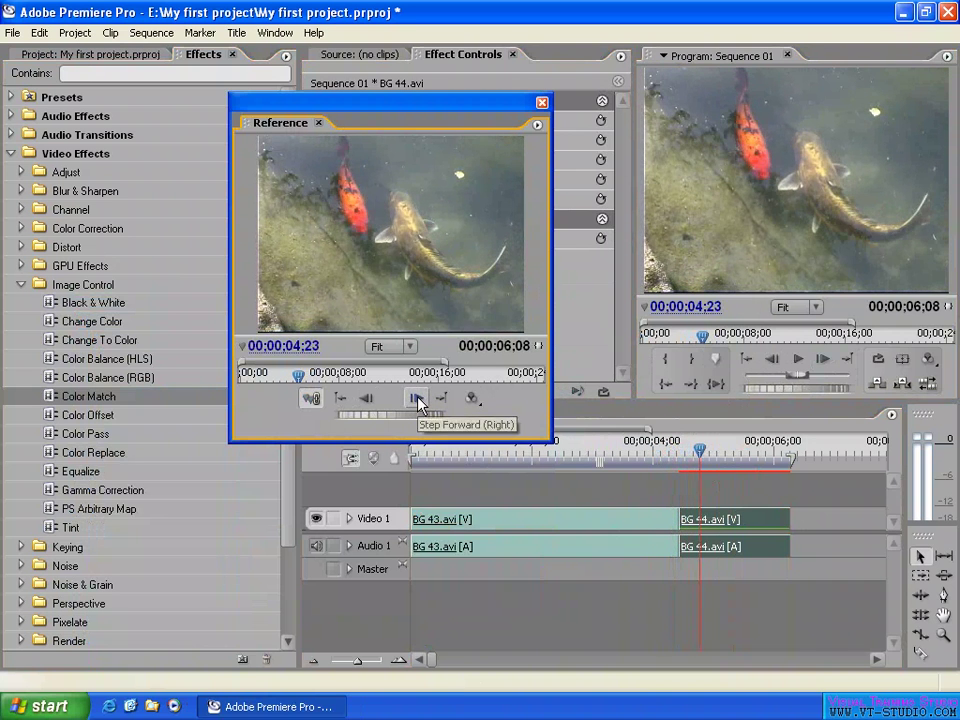
click(416, 399)
click(416, 399)
click(416, 399)
click(416, 399)
click(416, 399)
click(416, 399)
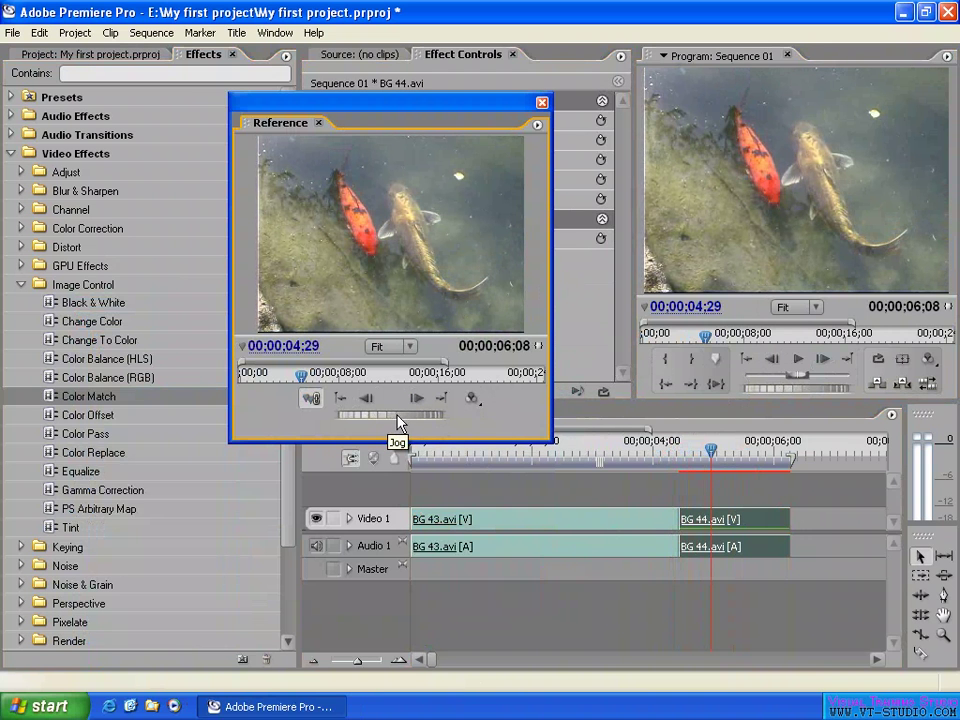
- Jog both linked monitors back past 04;02 to 00;00;03;05 on the white koi
drag(390, 422, 420, 418)
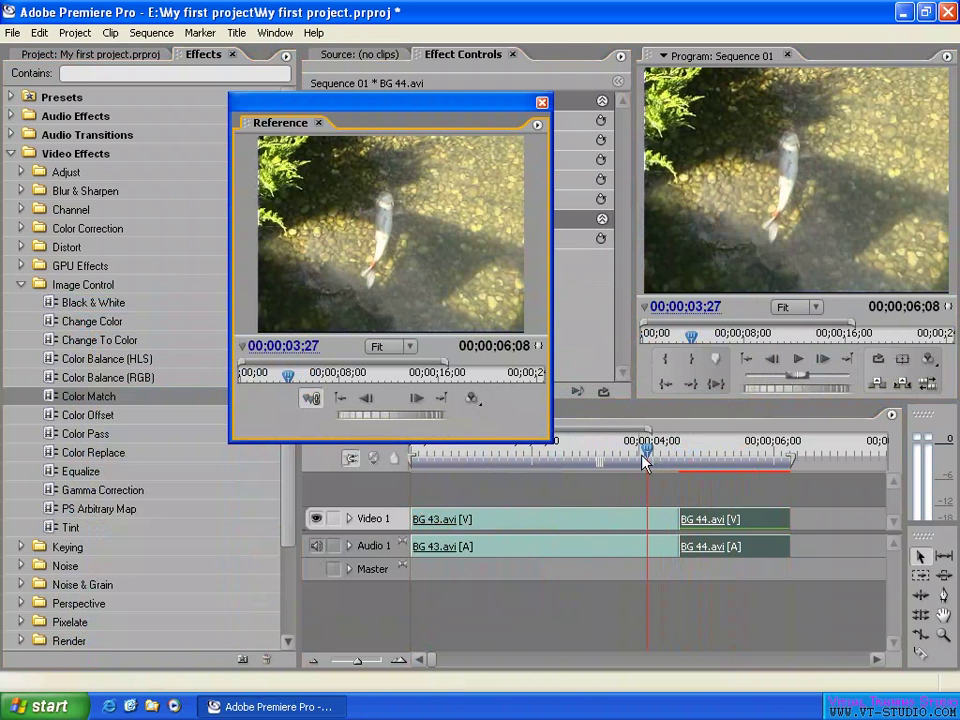
drag(390, 425, 413, 420)
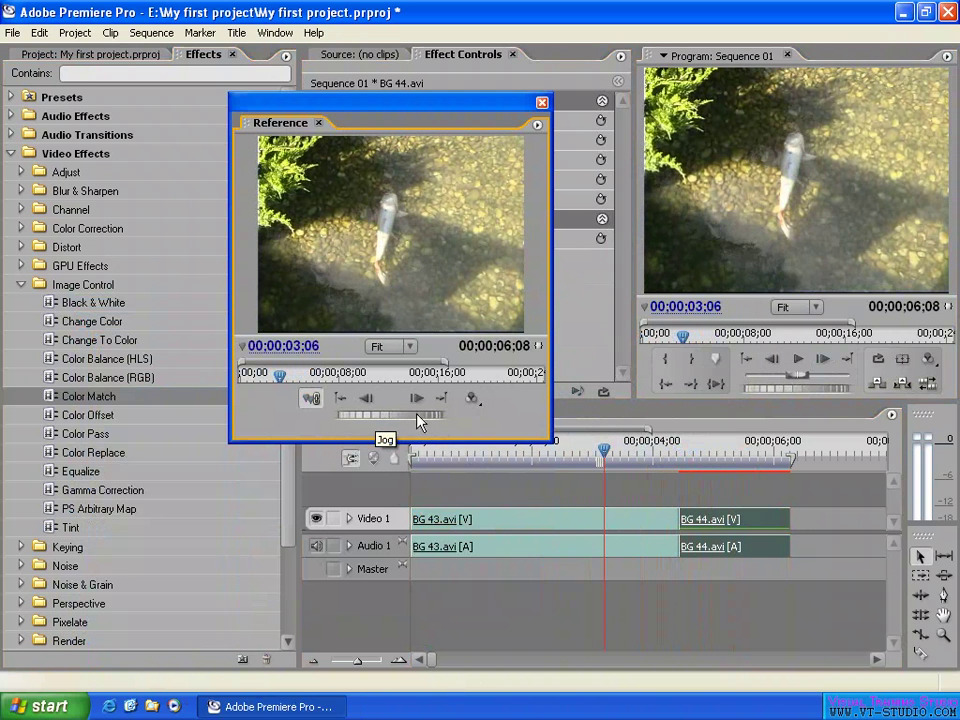
mouse_move(793, 392)
mouse_down()
mouse_move(830, 392)
mouse_move(792, 395)
mouse_up()
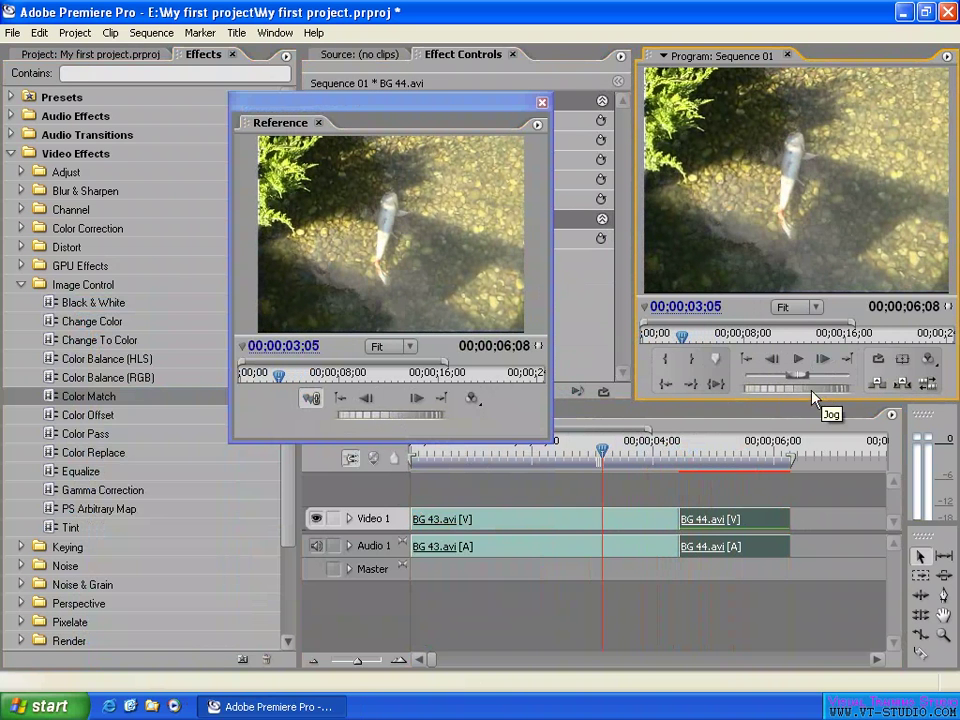